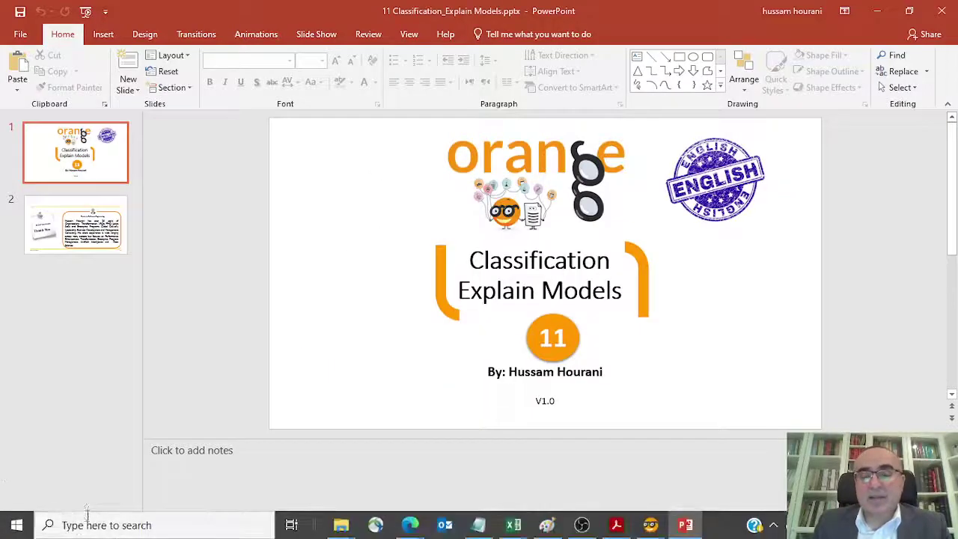
Step: Place a File widget loading iris.tab and set the iris column's role from skip to target
mouse_move(650, 525)
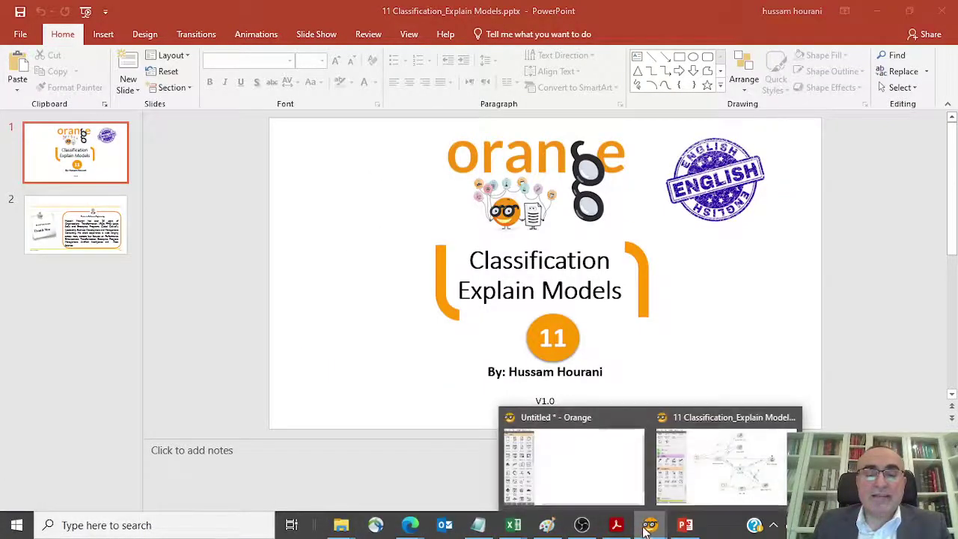
click(599, 493)
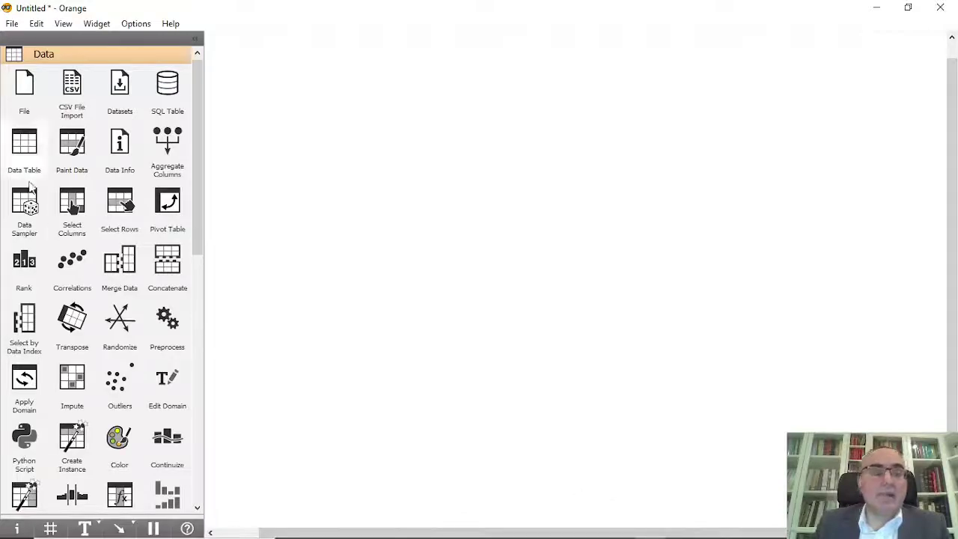
drag(20, 87, 289, 201)
double_click(279, 194)
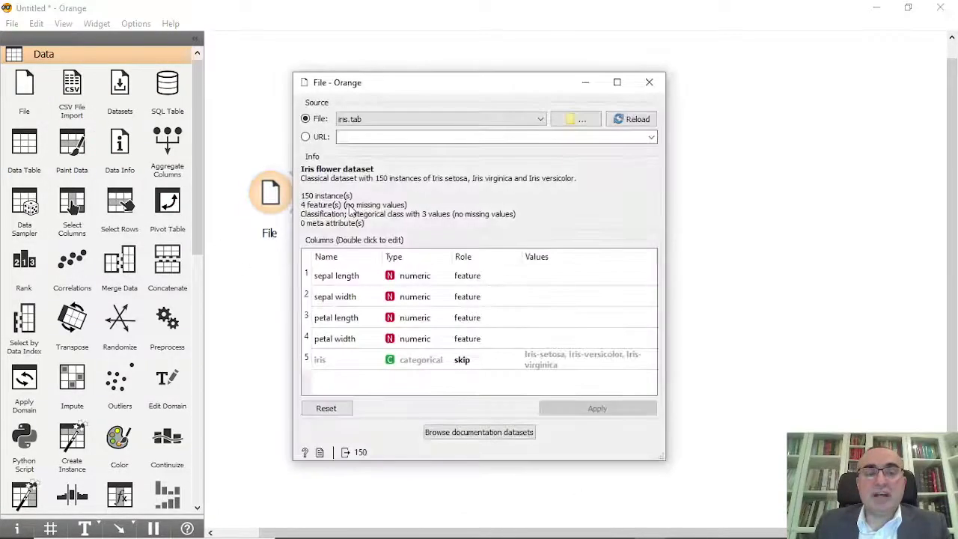
double_click(464, 360)
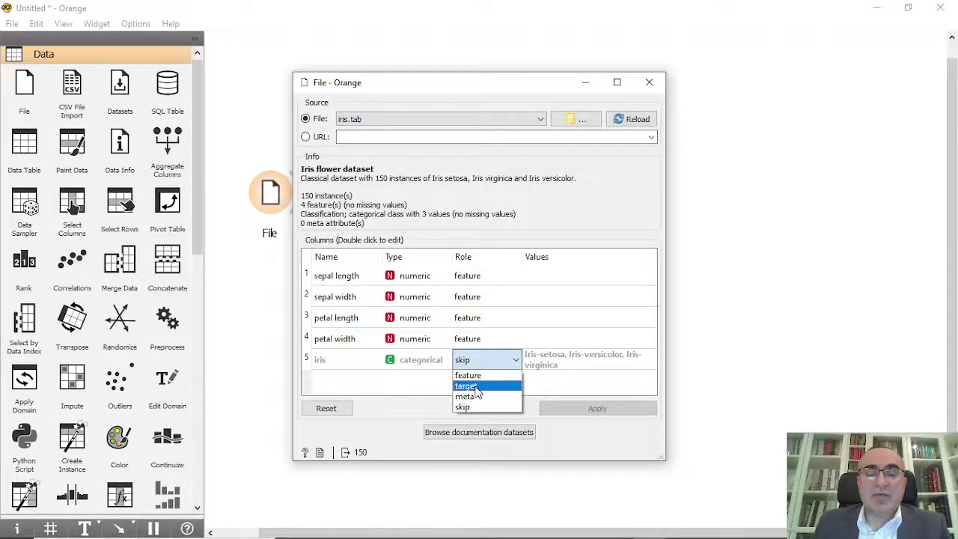
click(476, 386)
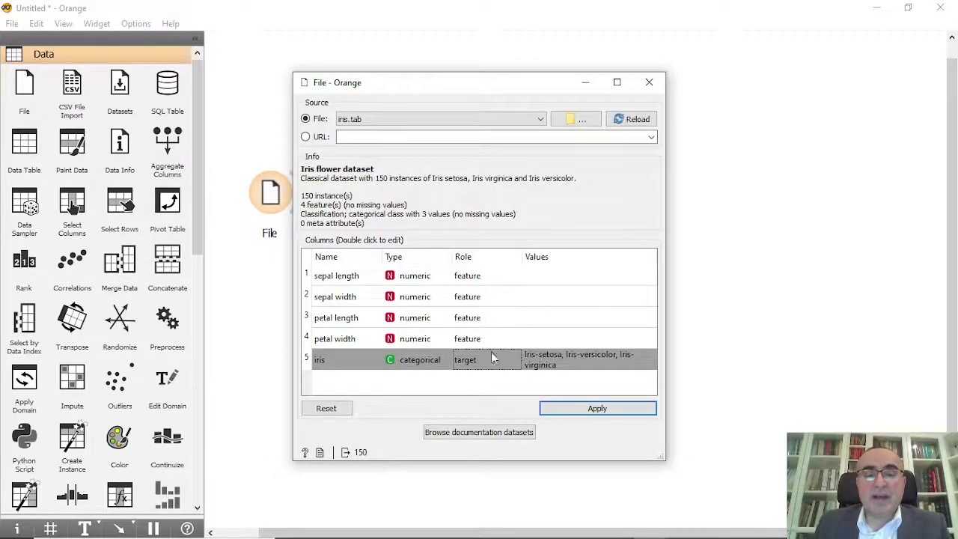
click(625, 416)
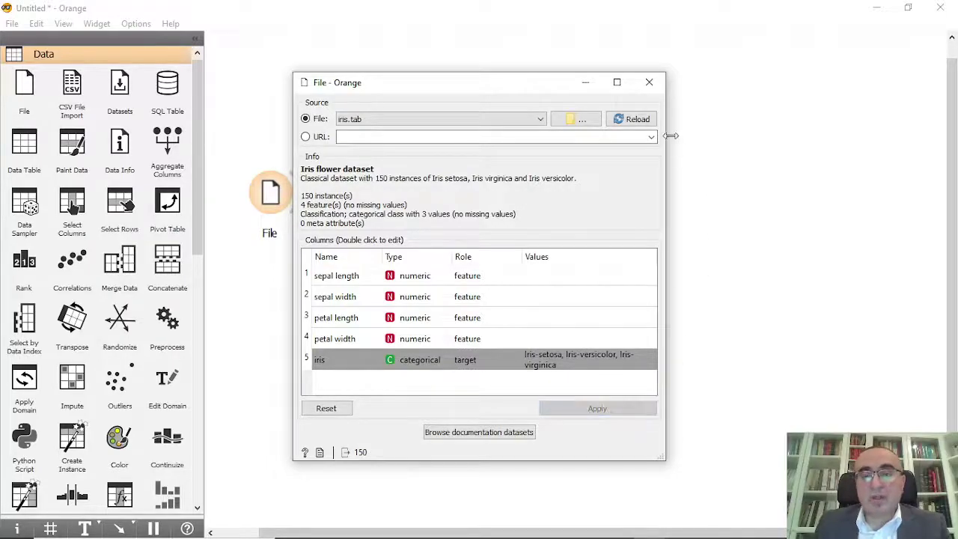
click(649, 84)
Step: Connect a Logistic Regression widget, found by searching 'log', to the File widget's output
drag(299, 193, 401, 196)
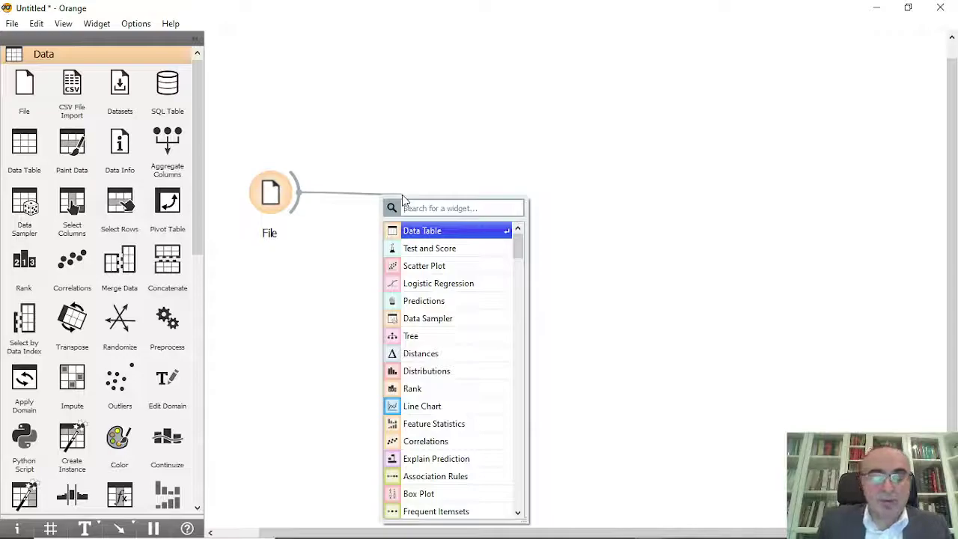
text(log)
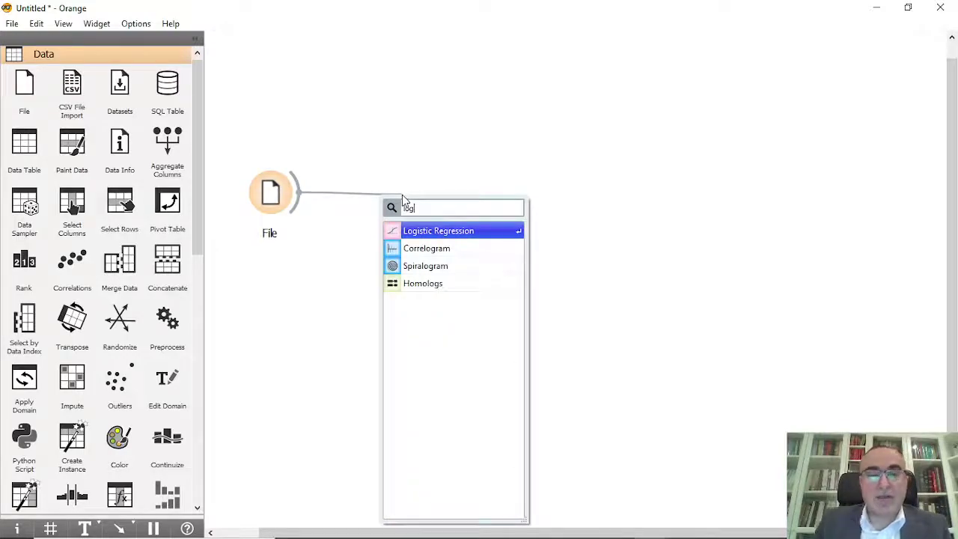
click(443, 234)
drag(437, 196, 455, 196)
drag(296, 186, 490, 84)
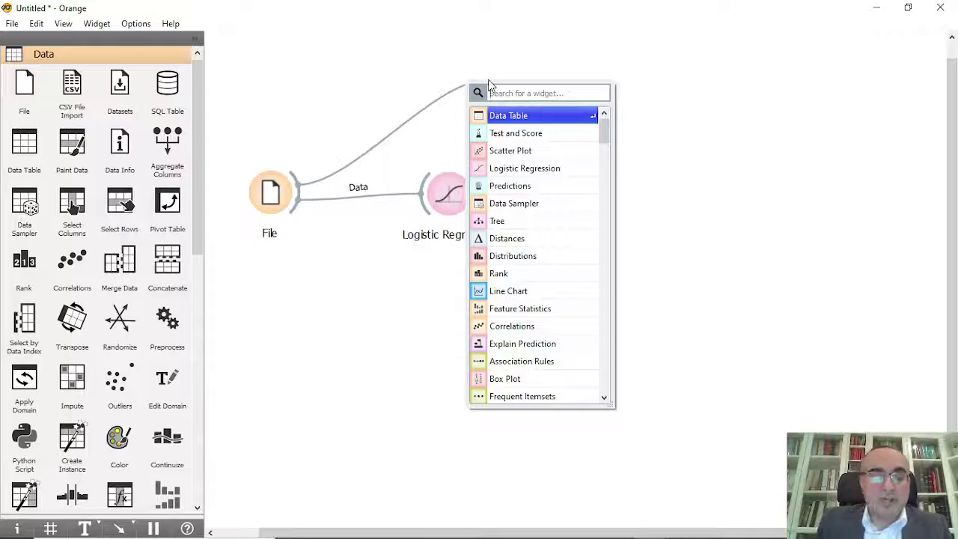
click(199, 89)
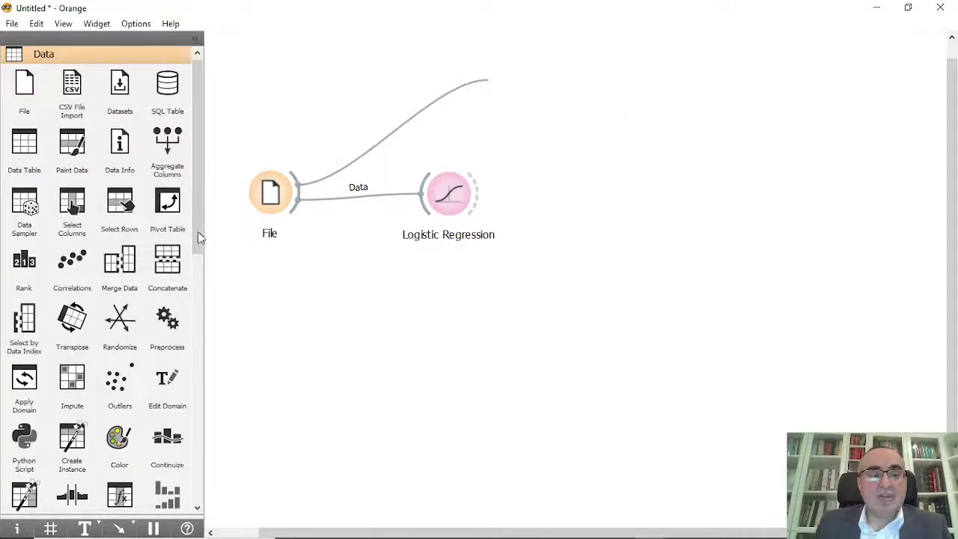
Step: Add a Feature Importance widget from Explain and feed it File's data
drag(198, 232, 97, 419)
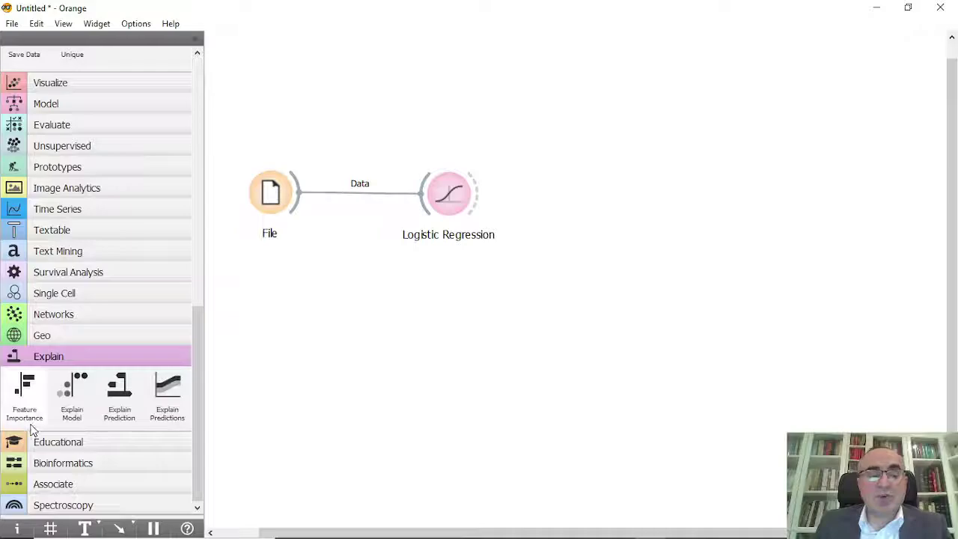
drag(28, 411, 487, 68)
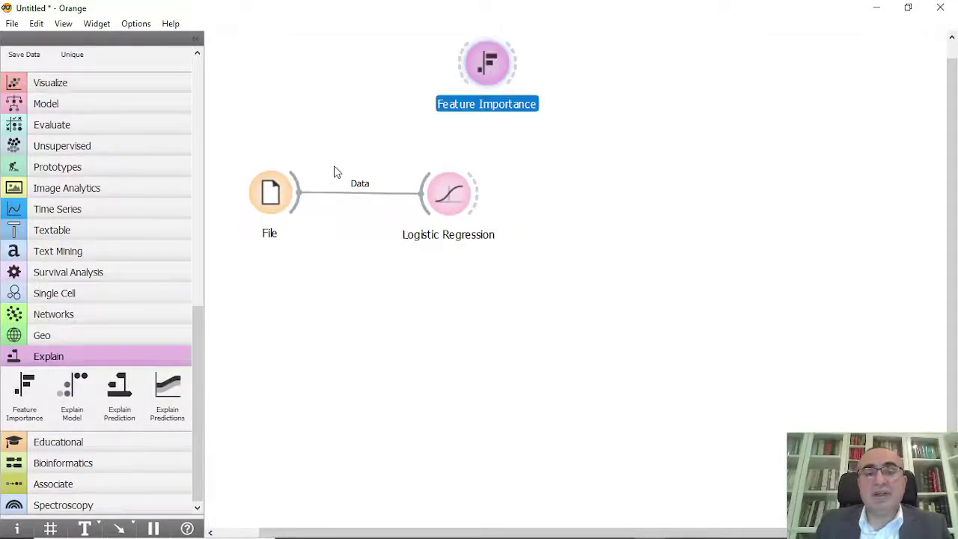
drag(299, 187, 472, 66)
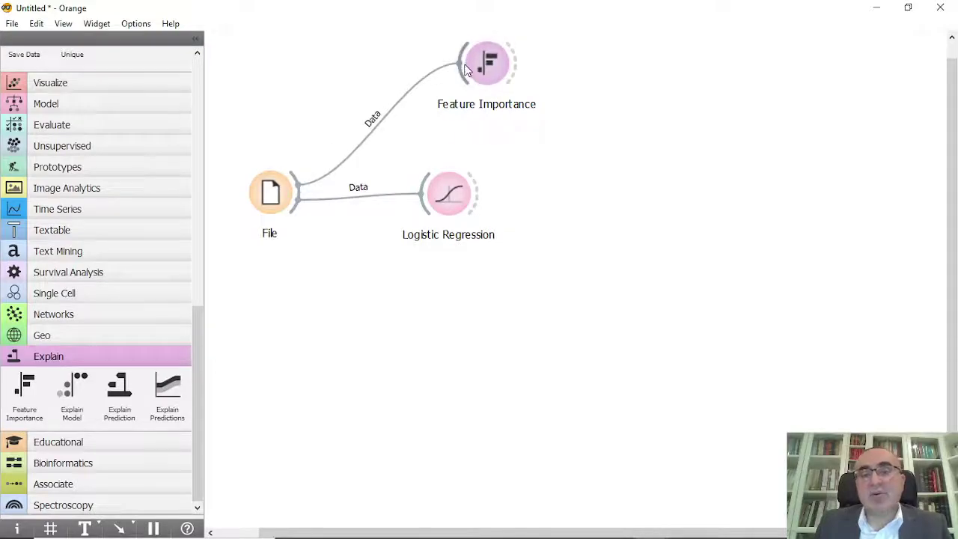
drag(434, 105, 509, 105)
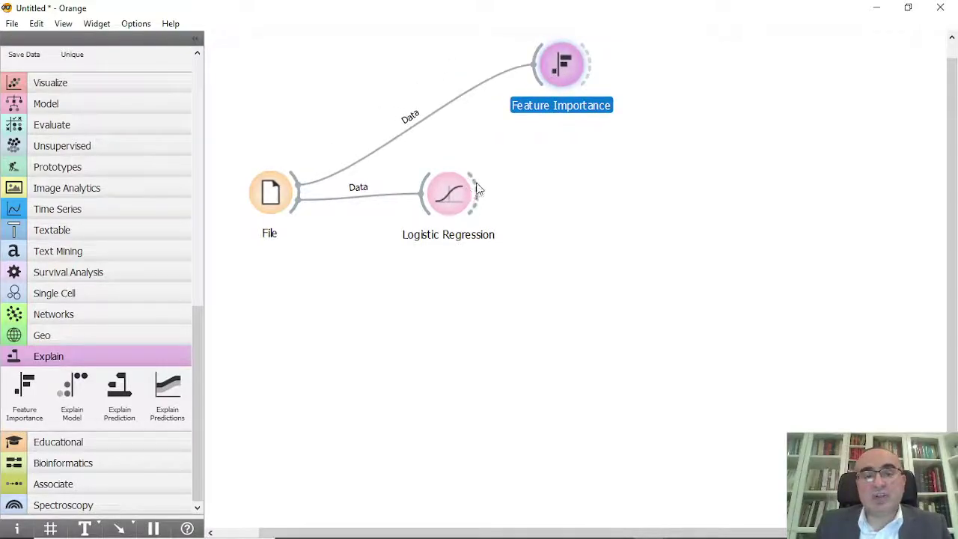
Step: Link Logistic Regression's model to Feature Importance, confirm the Model and Data links, and view the AUC chart
drag(477, 188, 540, 90)
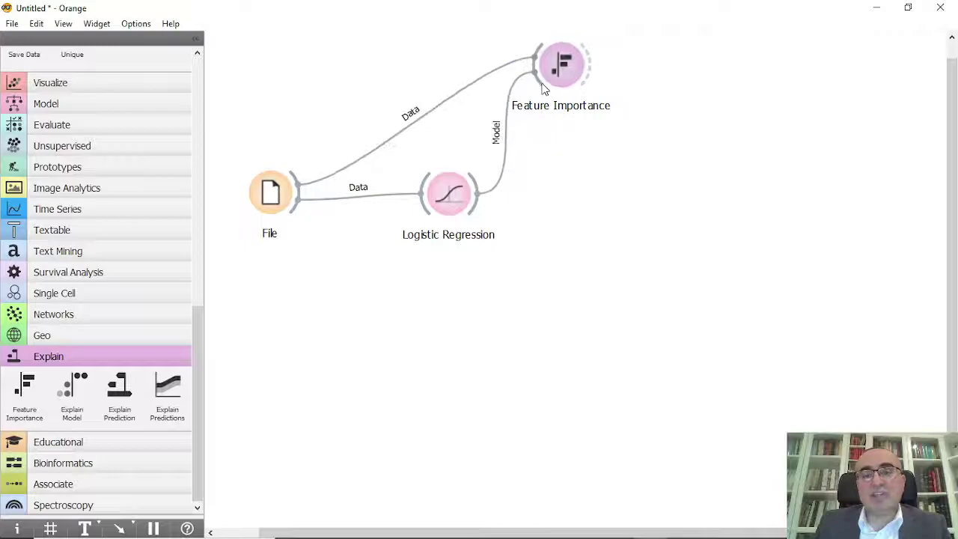
double_click(511, 104)
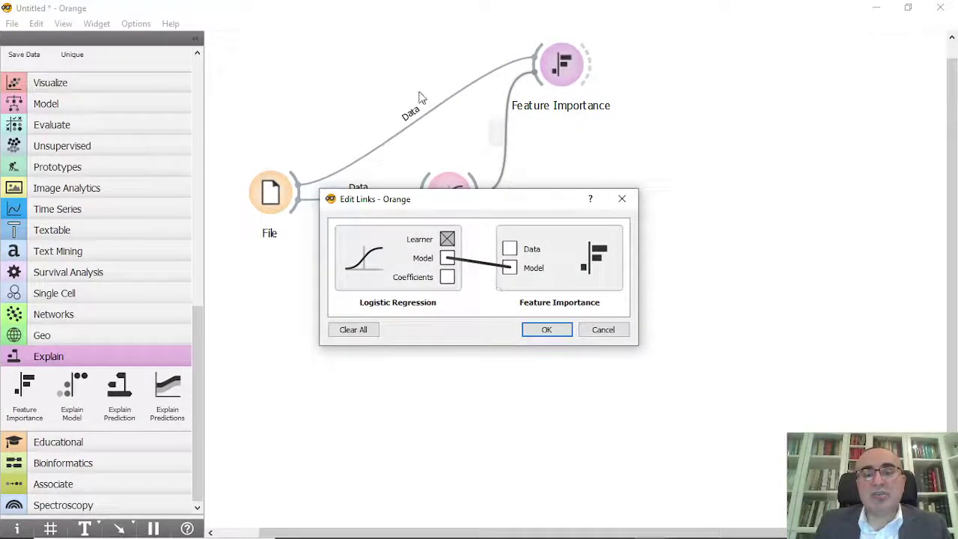
key(Return)
double_click(429, 116)
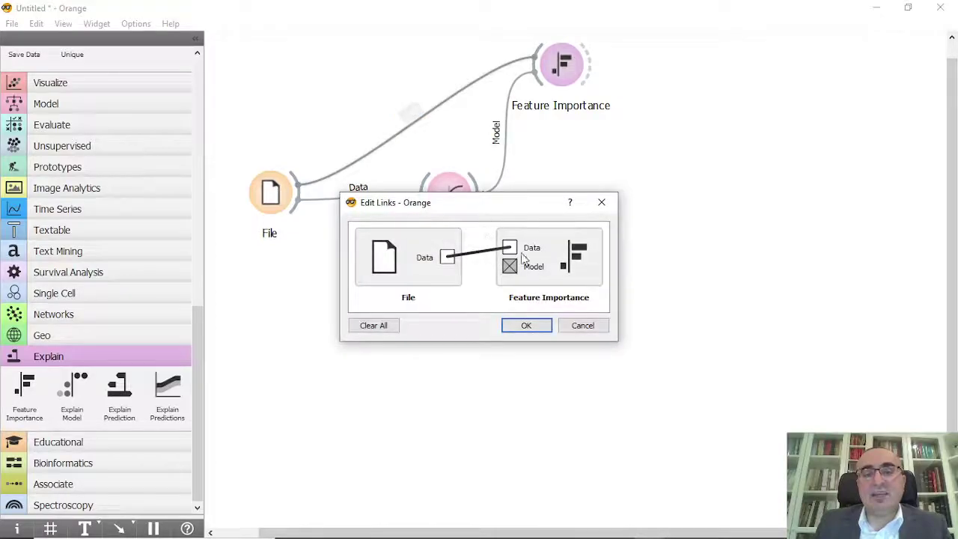
key(Return)
drag(568, 72, 602, 68)
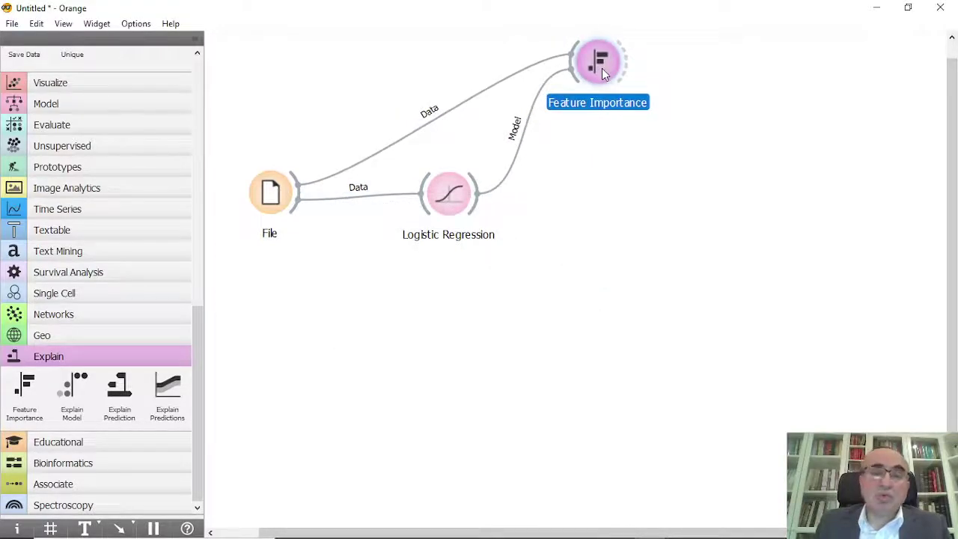
double_click(602, 68)
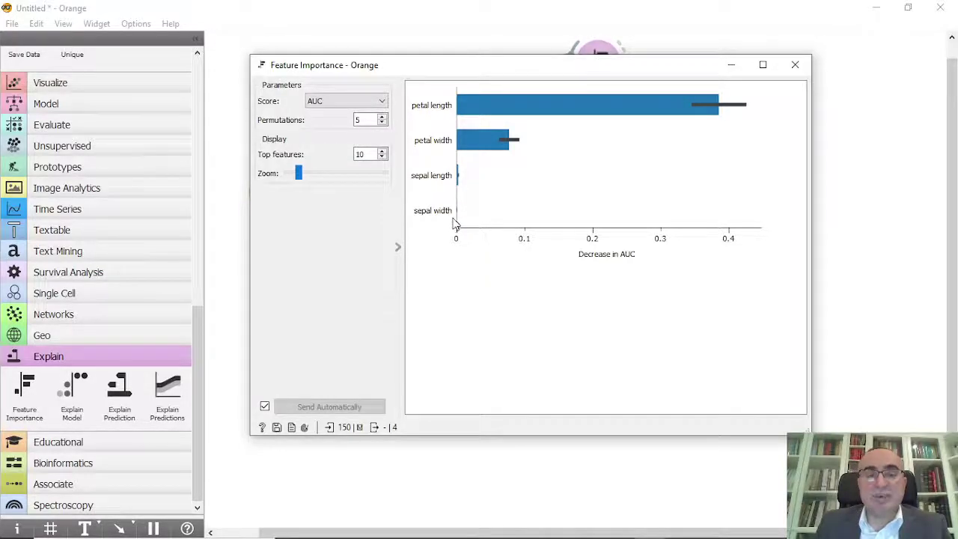
Step: Switch the importance score from AUC through CA, F1 and Precision, ending on Recall
click(340, 103)
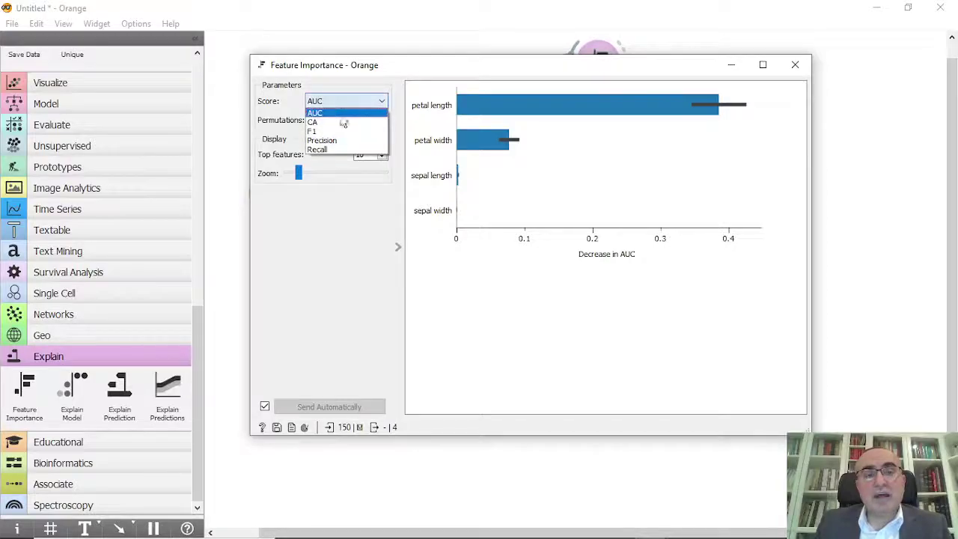
click(341, 122)
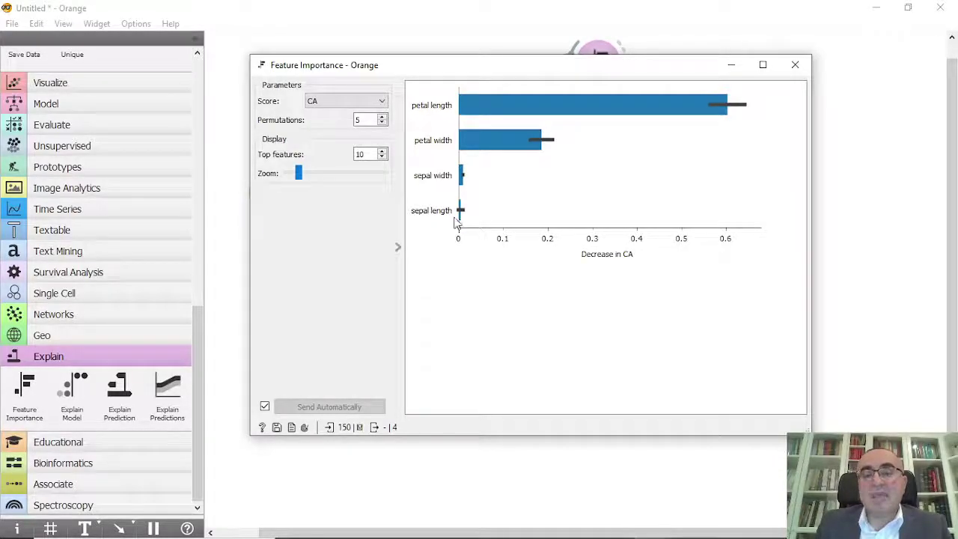
click(356, 102)
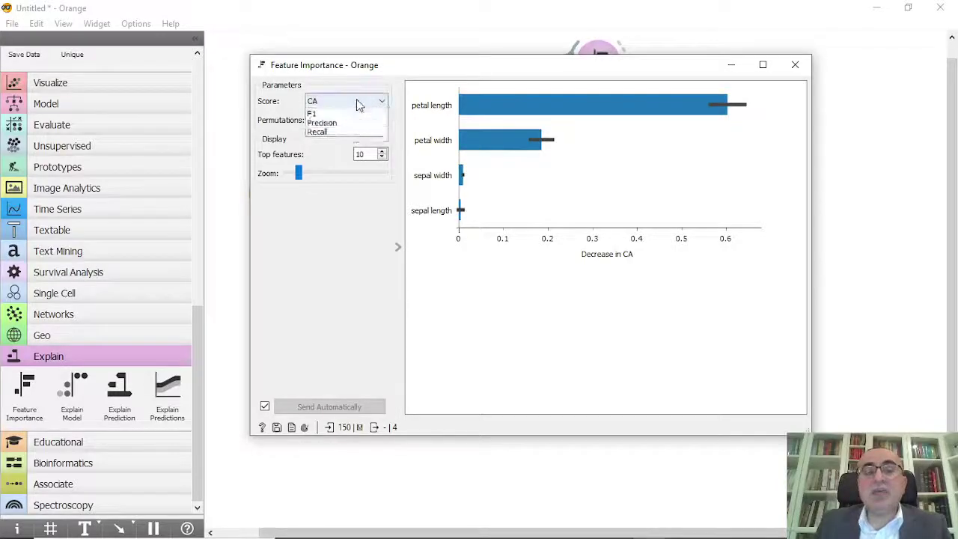
click(331, 131)
click(331, 102)
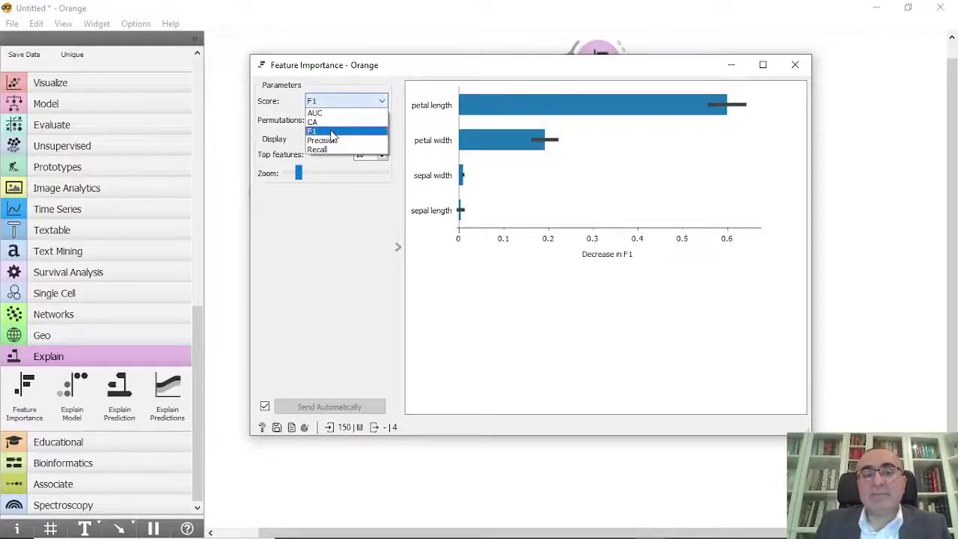
click(333, 132)
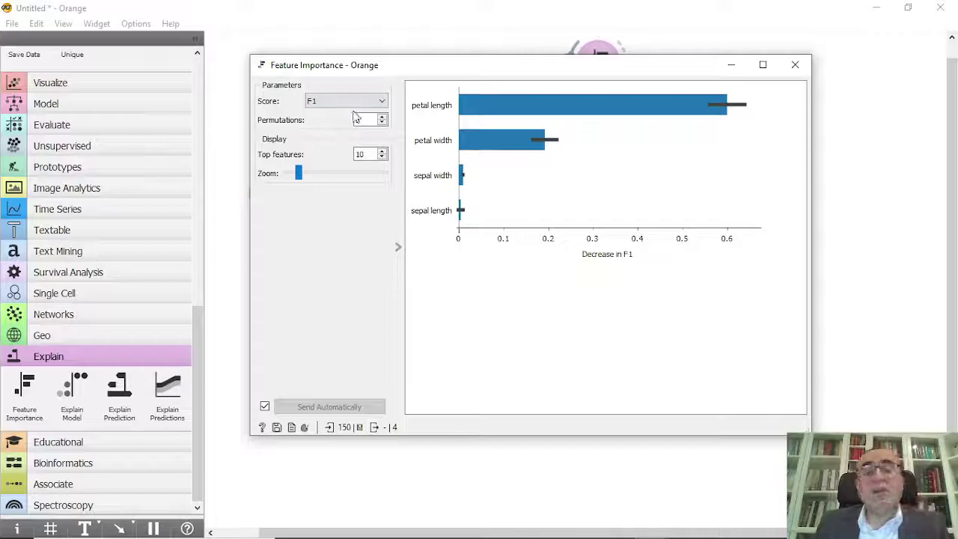
click(348, 102)
click(333, 140)
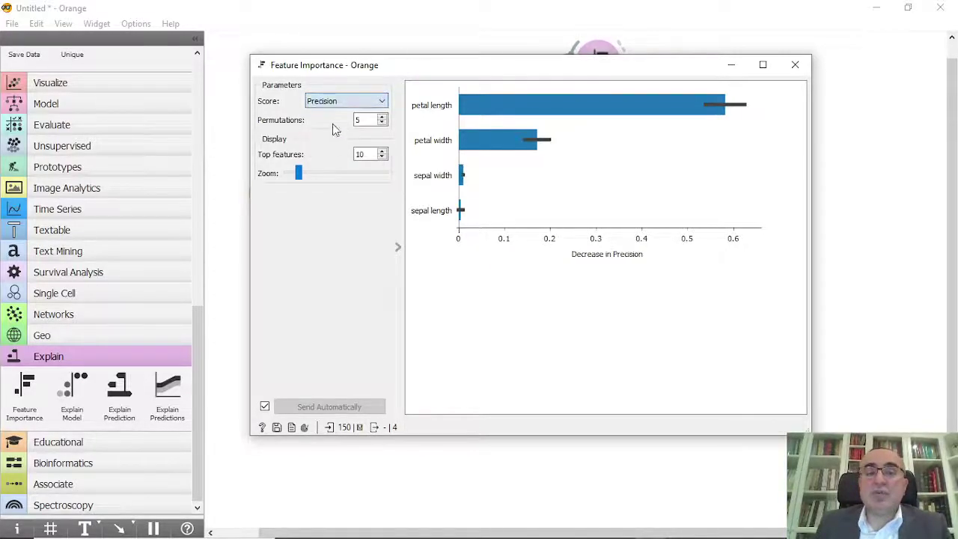
click(337, 100)
click(334, 149)
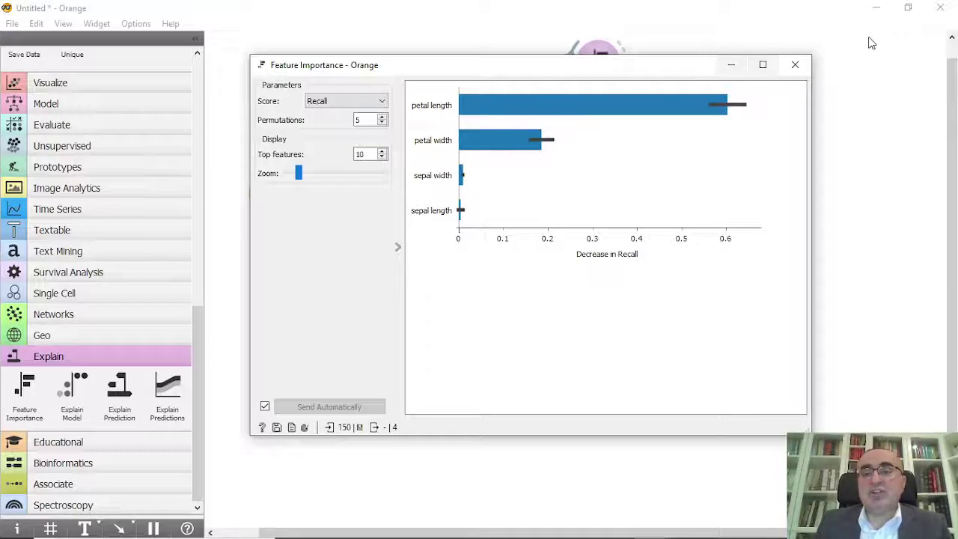
Step: Close Feature Importance, then wire a new Explain Model to File's data and Logistic Regression's model
click(795, 64)
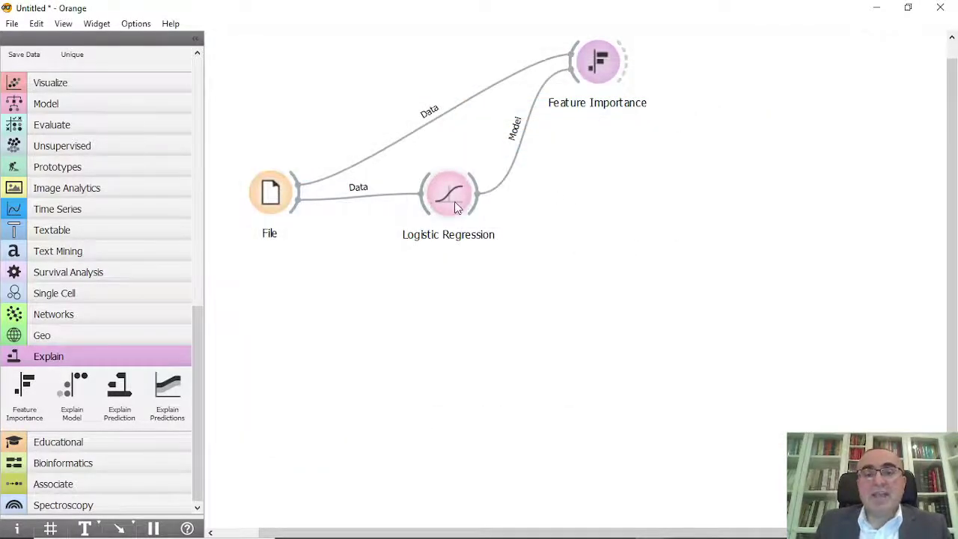
drag(454, 202, 456, 208)
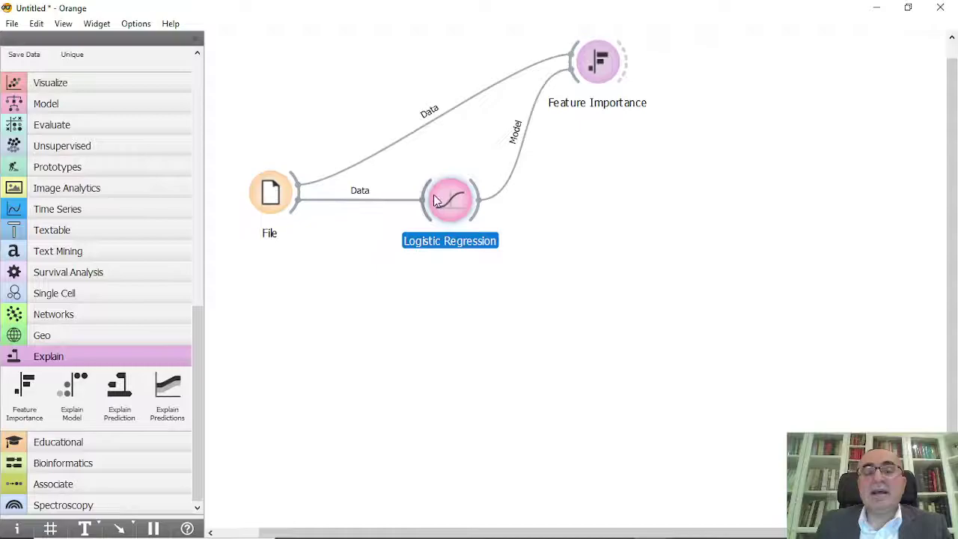
drag(68, 398, 641, 172)
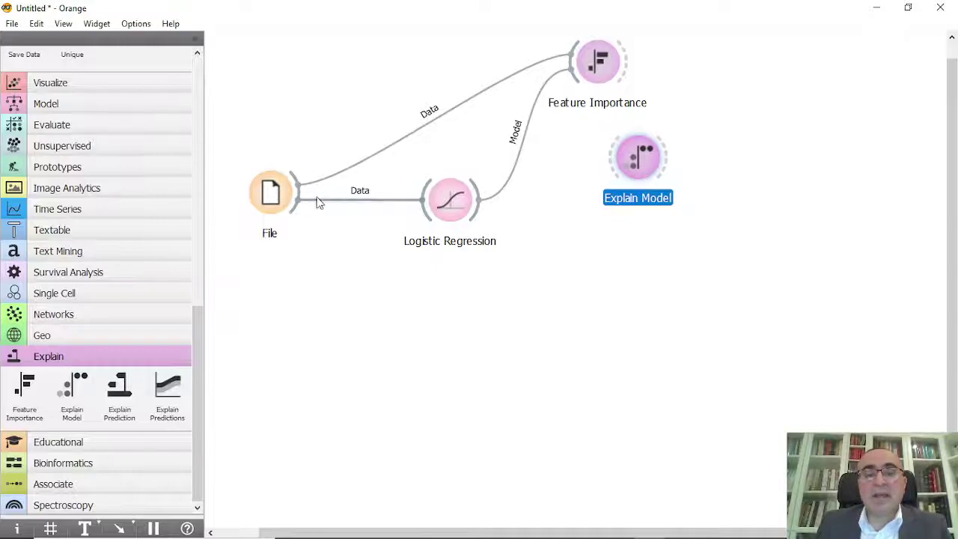
drag(300, 191, 612, 153)
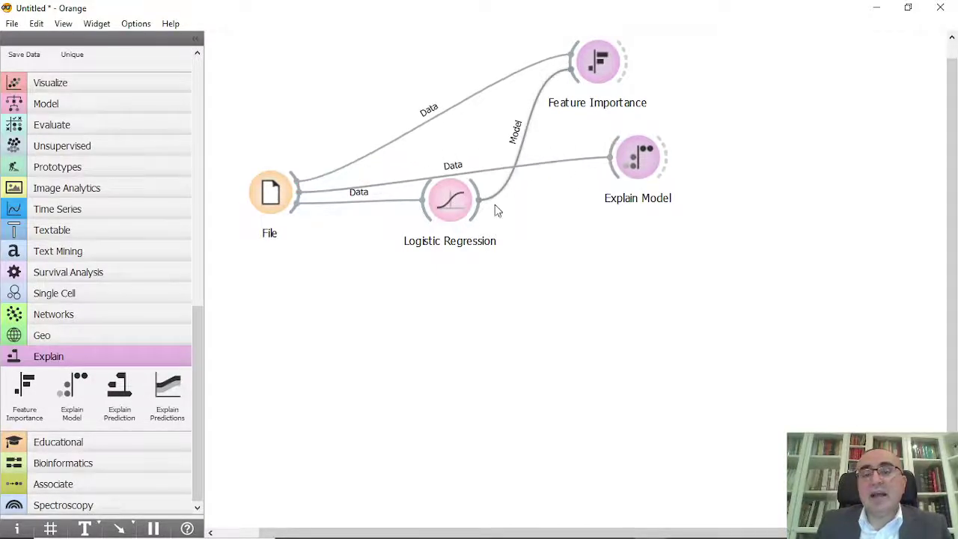
drag(477, 216, 648, 171)
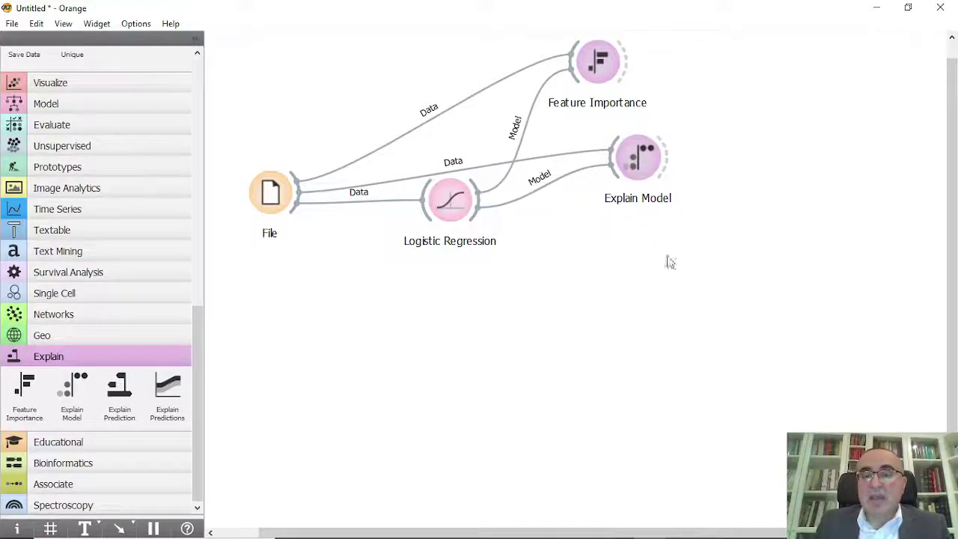
Step: View Explain Model's impact plot for Iris-versicolor, then leave it on Iris-virginica and close it
double_click(642, 162)
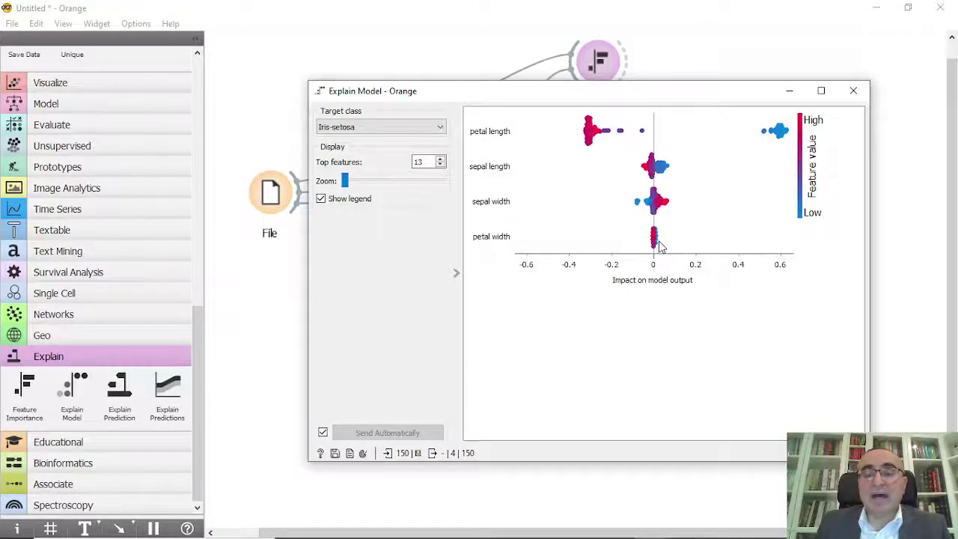
click(400, 126)
click(400, 149)
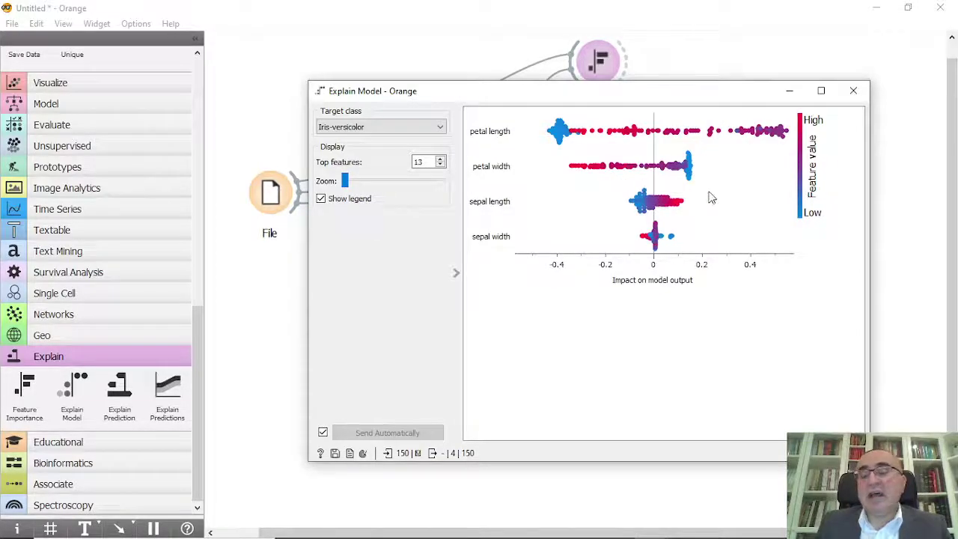
click(414, 126)
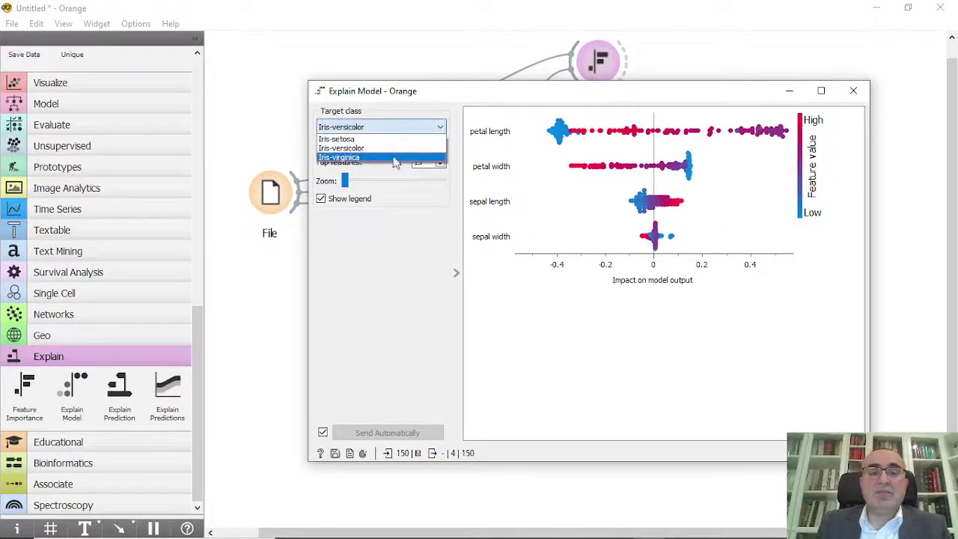
click(394, 158)
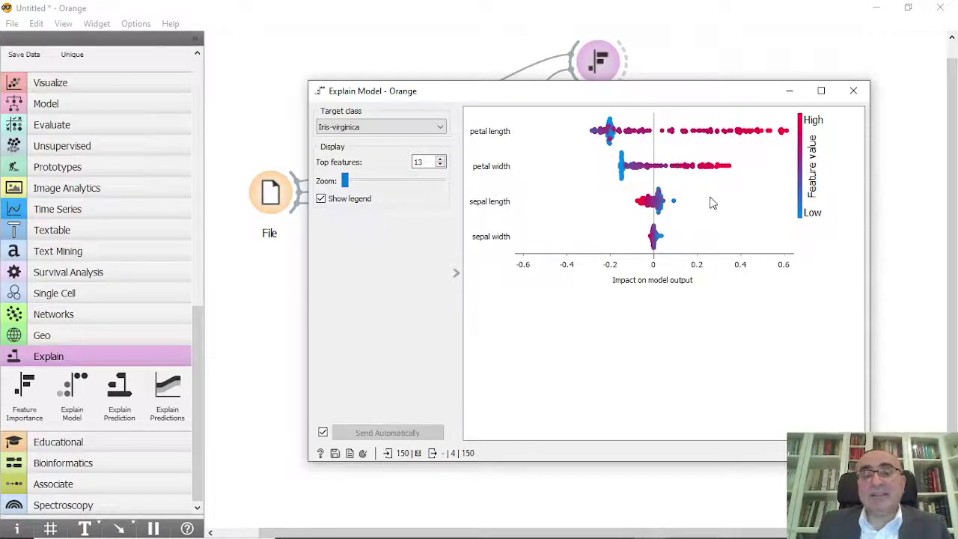
click(853, 91)
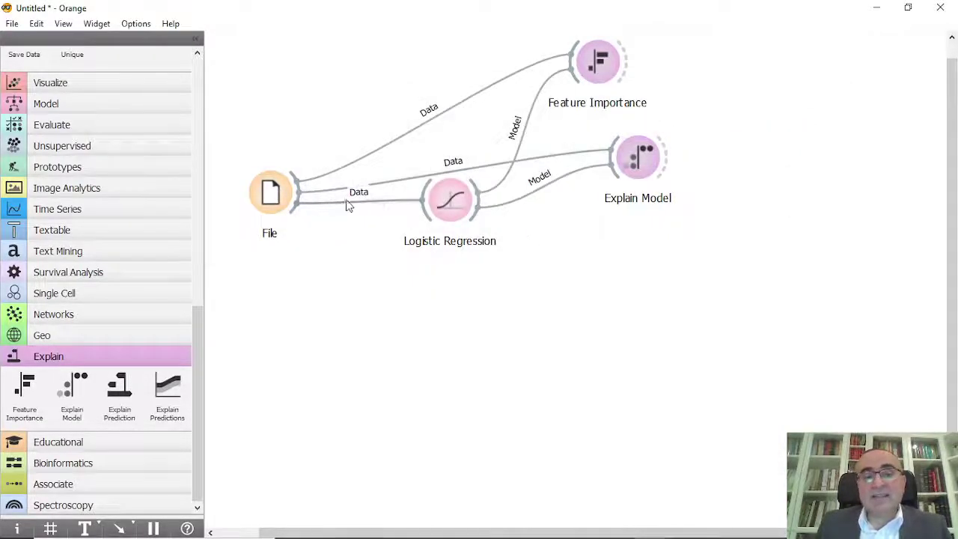
Step: Attach a Predictions widget, searched as 'pre', to Logistic Regression and add a second File widget as its data
drag(277, 201, 269, 213)
drag(458, 211, 614, 310)
text(pre)
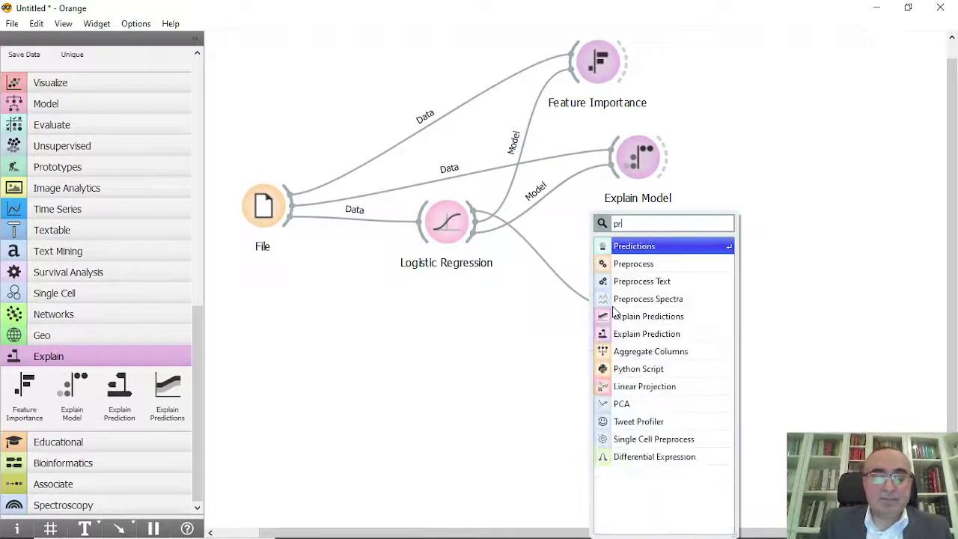
click(675, 249)
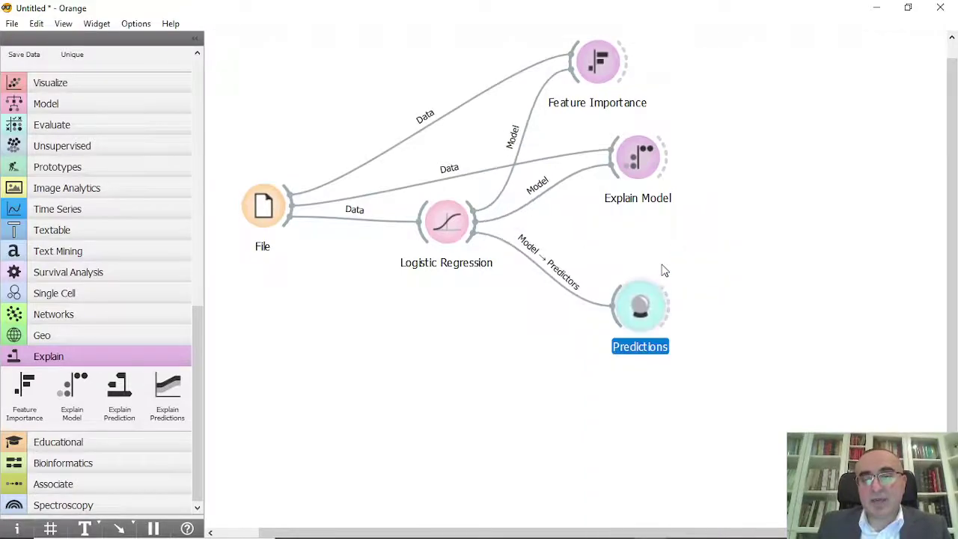
drag(602, 315, 367, 397)
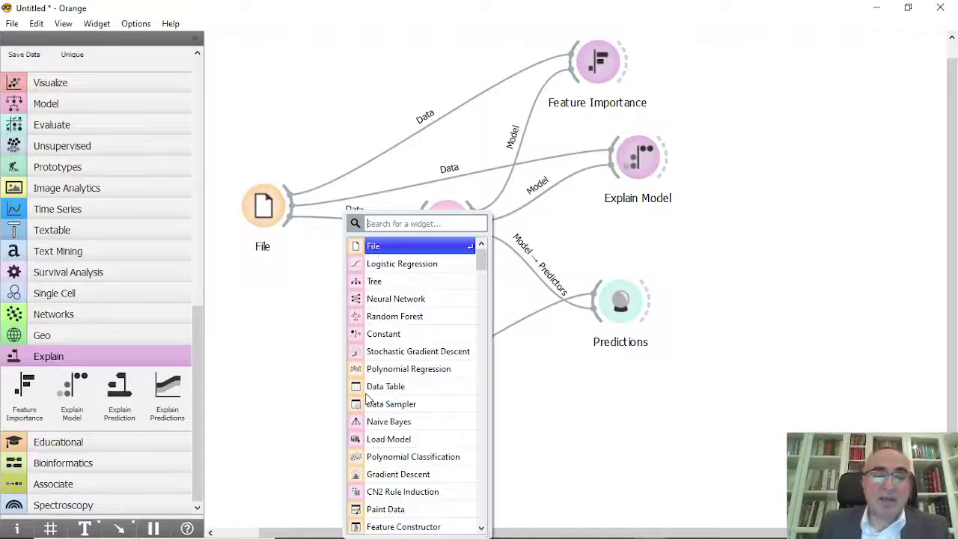
click(393, 248)
Step: Browse to the OrangeDatamining folder and load IRIS_predict.TAB into the second File widget
double_click(349, 392)
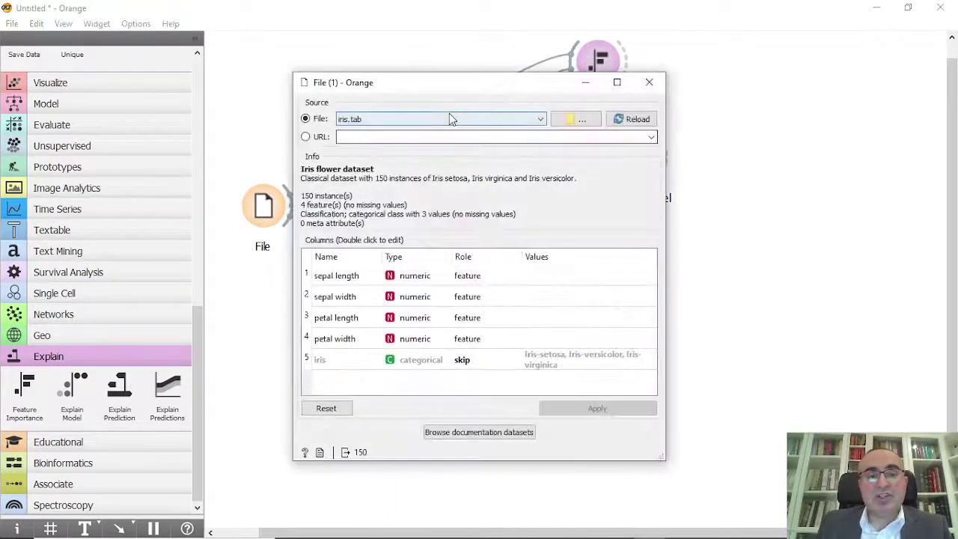
click(485, 120)
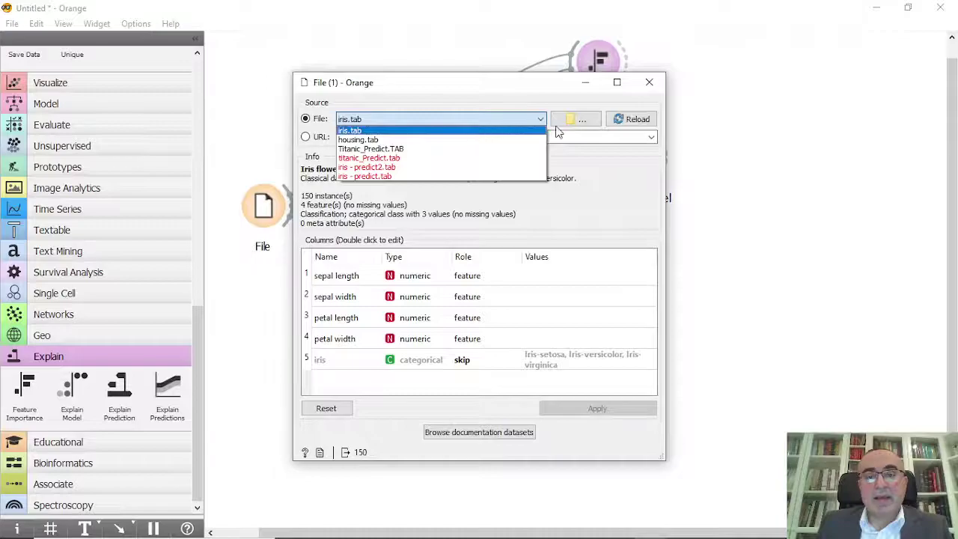
click(574, 120)
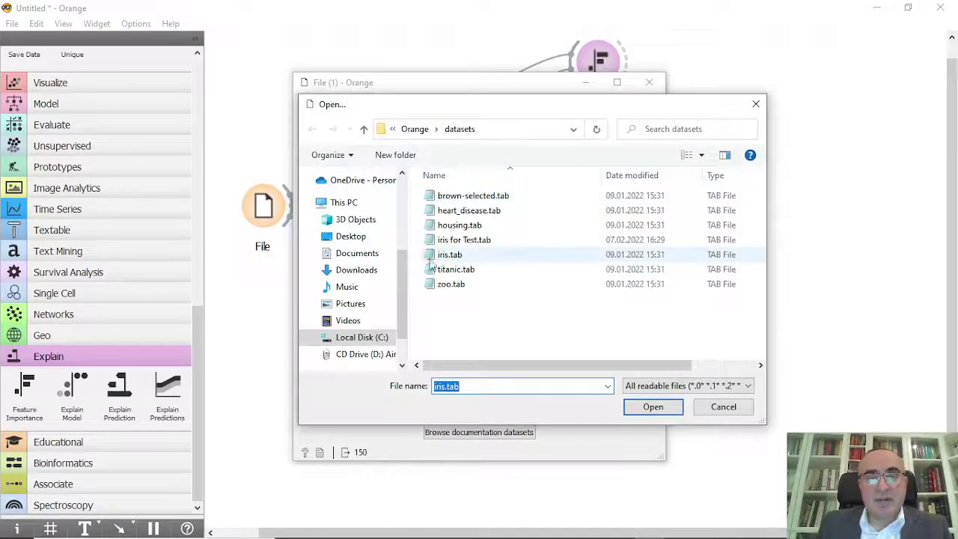
scroll(398, 262, up, 5)
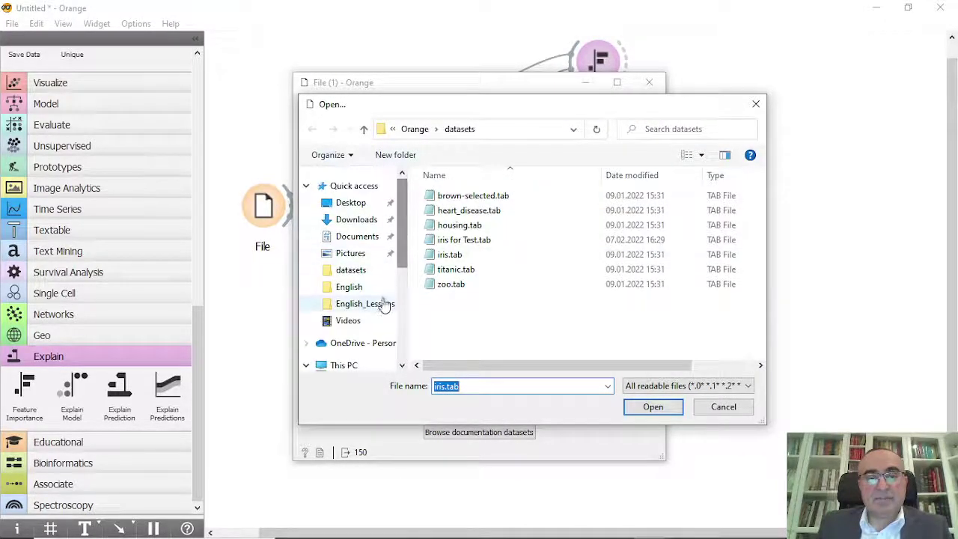
click(358, 285)
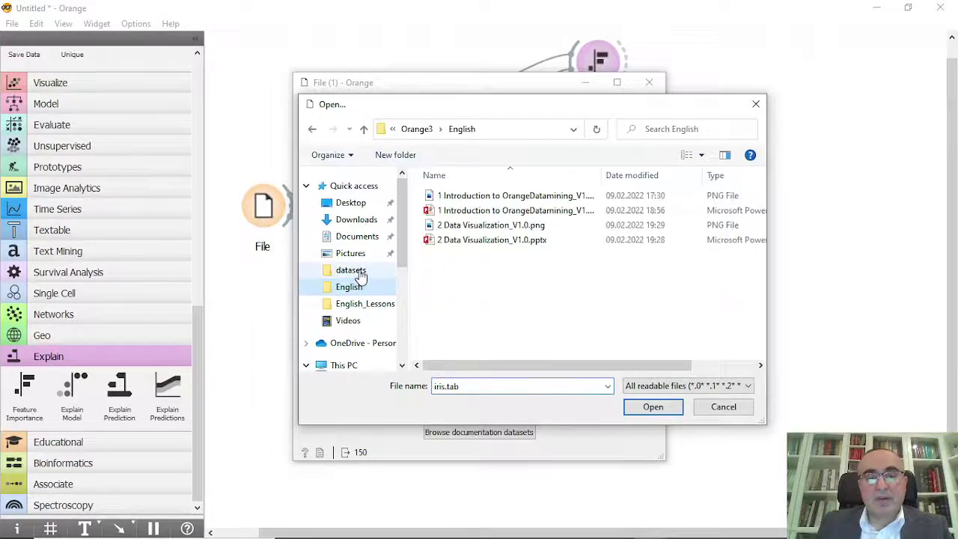
click(359, 274)
click(366, 304)
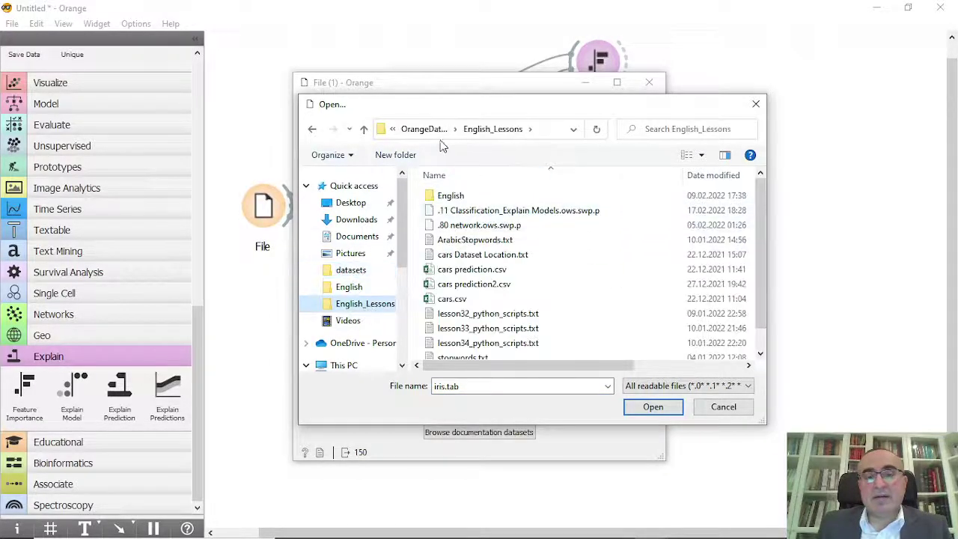
click(421, 128)
scroll(573, 282, down, 5)
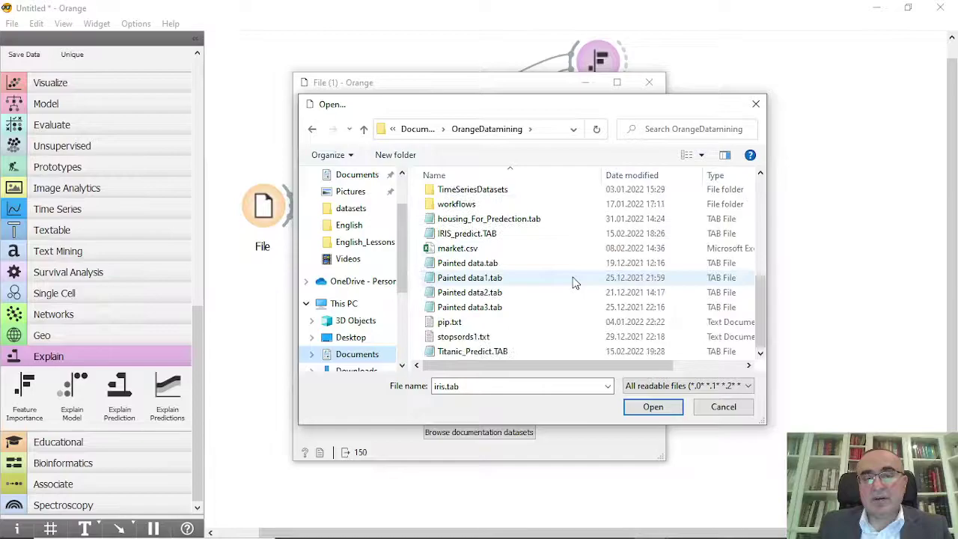
double_click(464, 233)
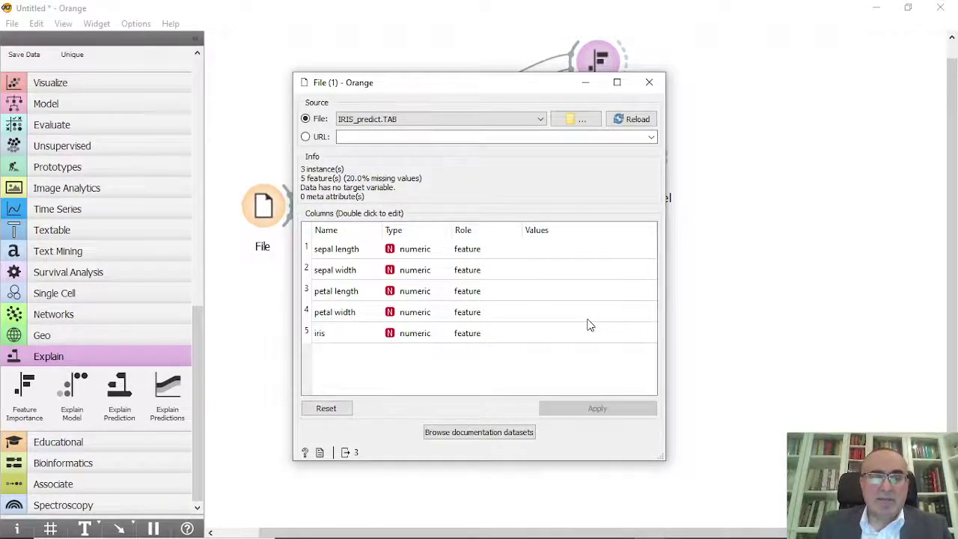
Step: Set the iris column's role to target and apply it
mouse_move(603, 537)
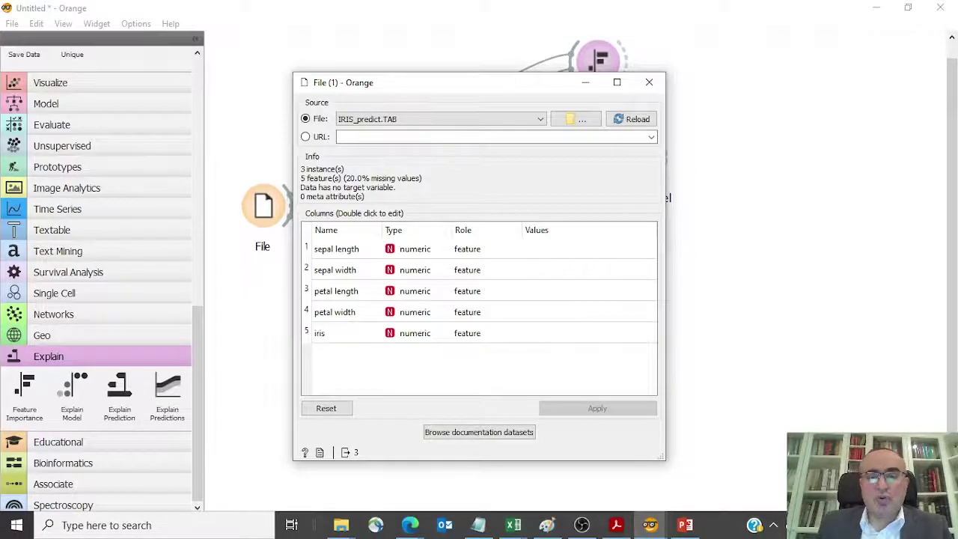
double_click(479, 337)
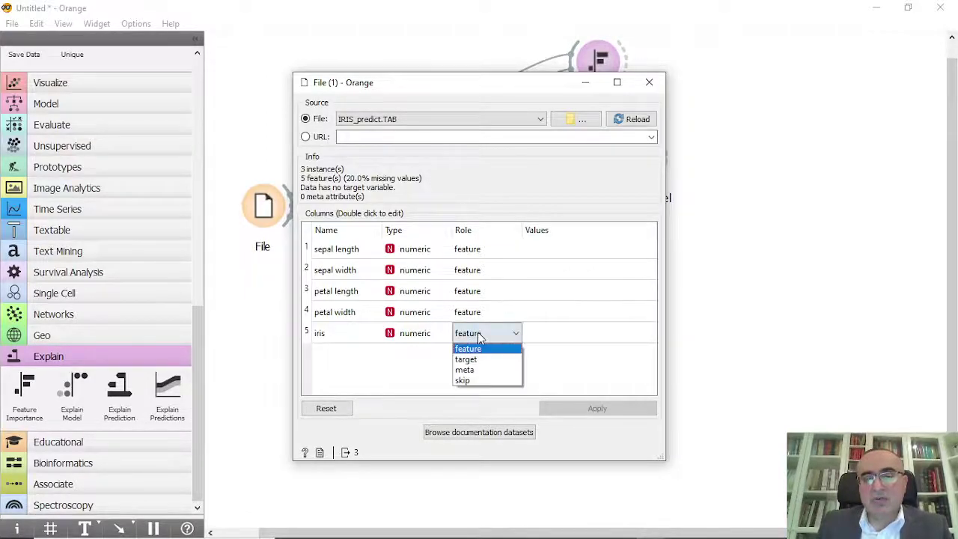
click(474, 358)
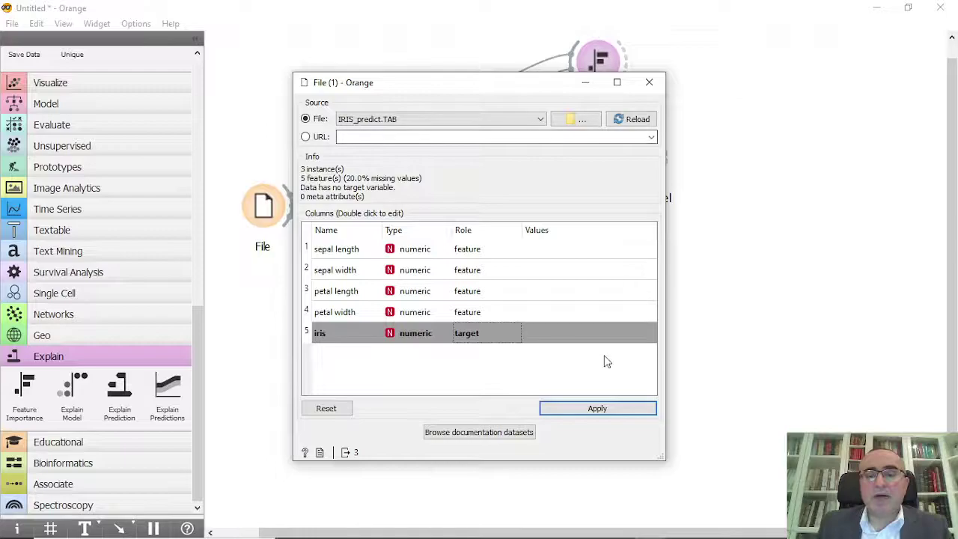
click(626, 409)
Step: Review the three predicted classes (Iris-setosa, Iris-setosa, Iris-virginica) in Predictions, then close it
click(649, 82)
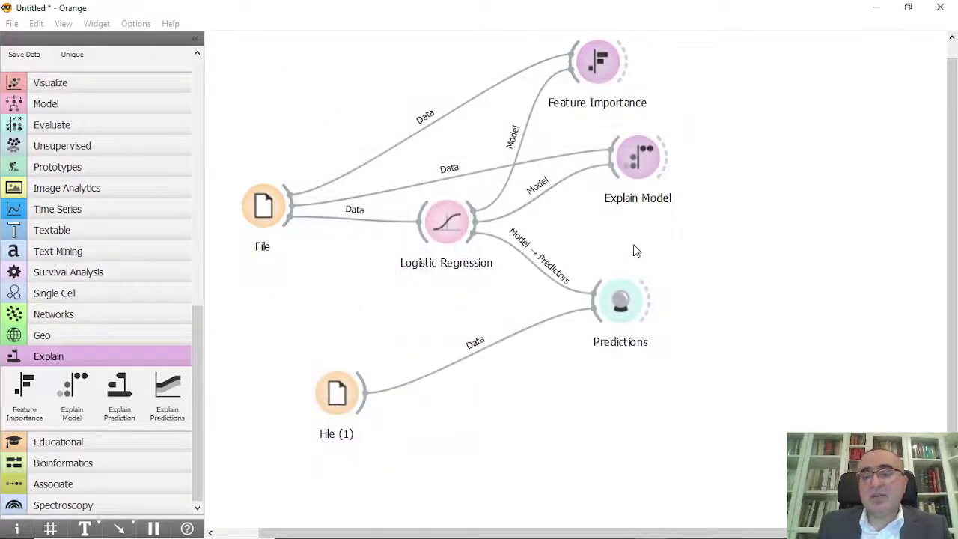
double_click(633, 312)
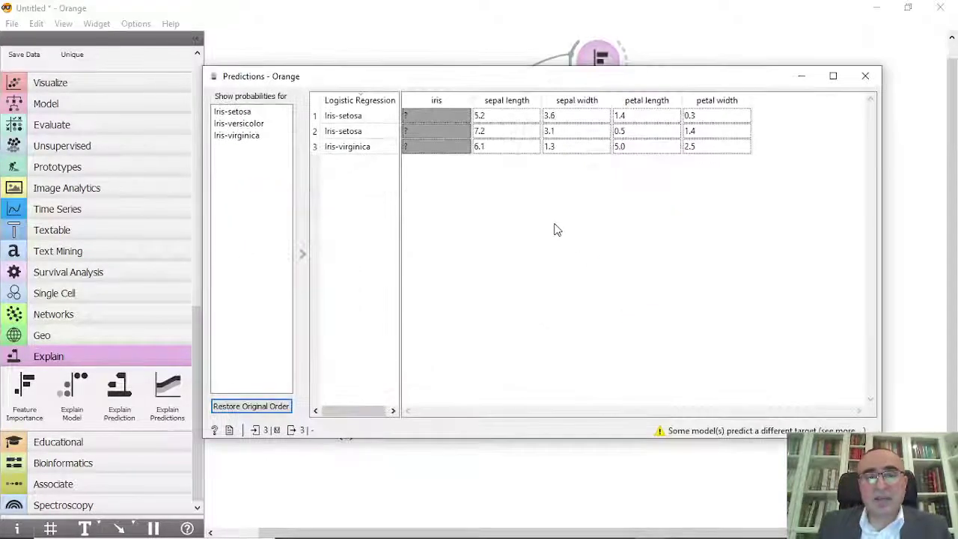
click(490, 120)
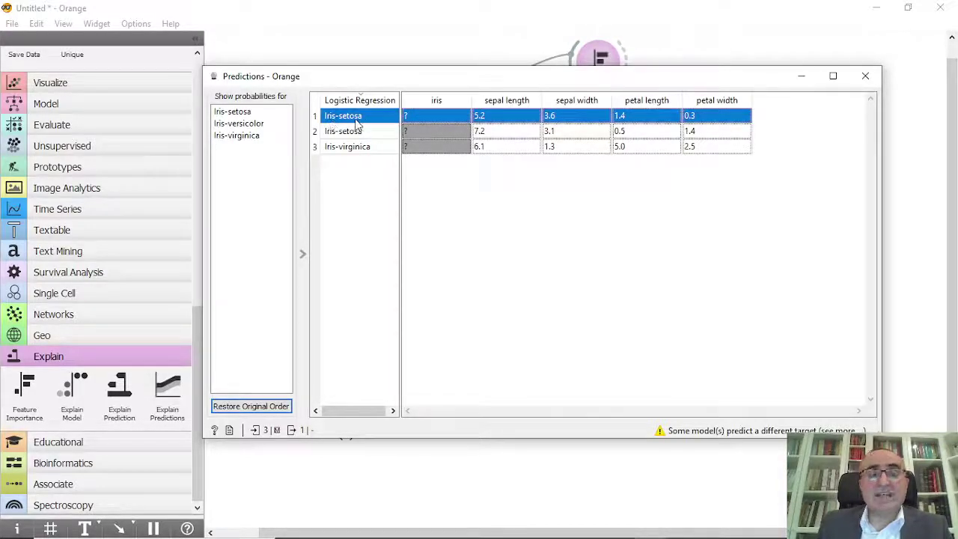
click(482, 135)
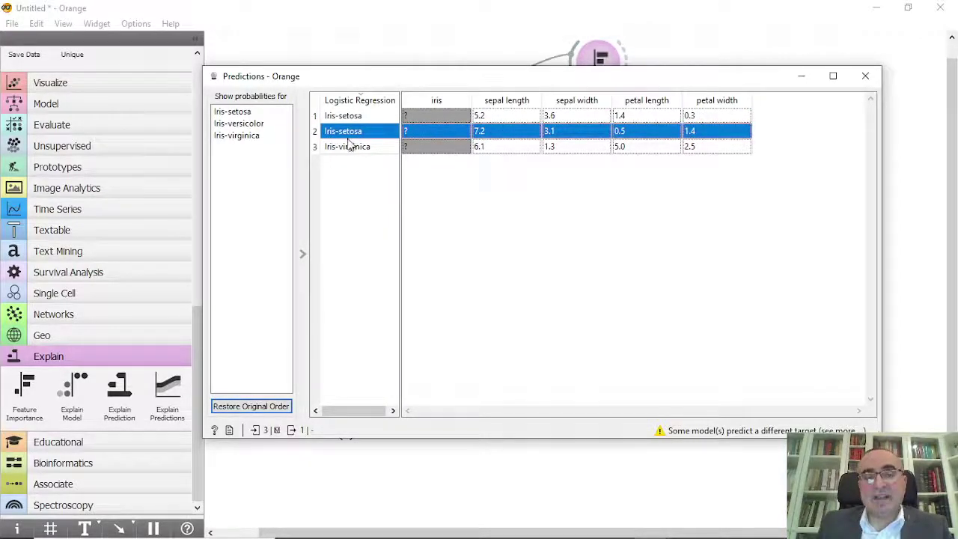
click(516, 149)
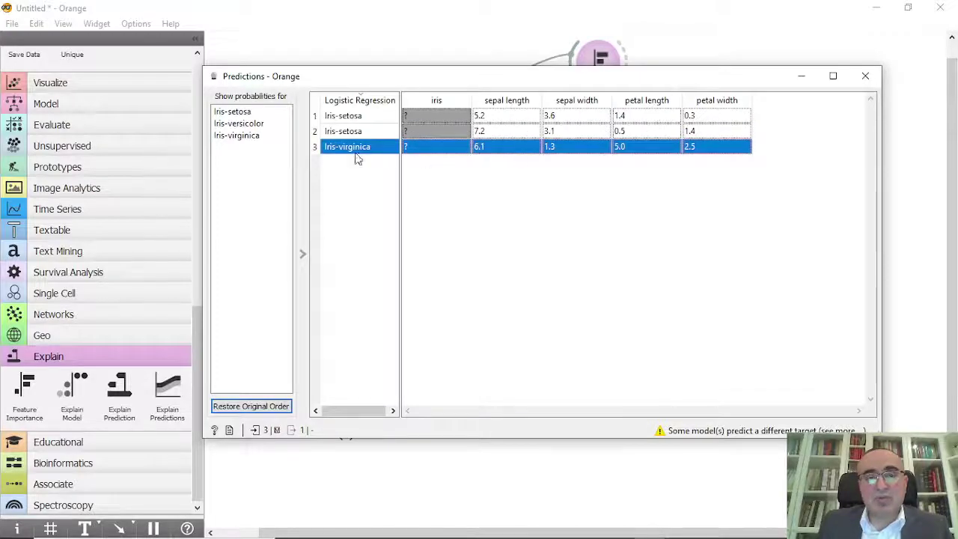
click(864, 76)
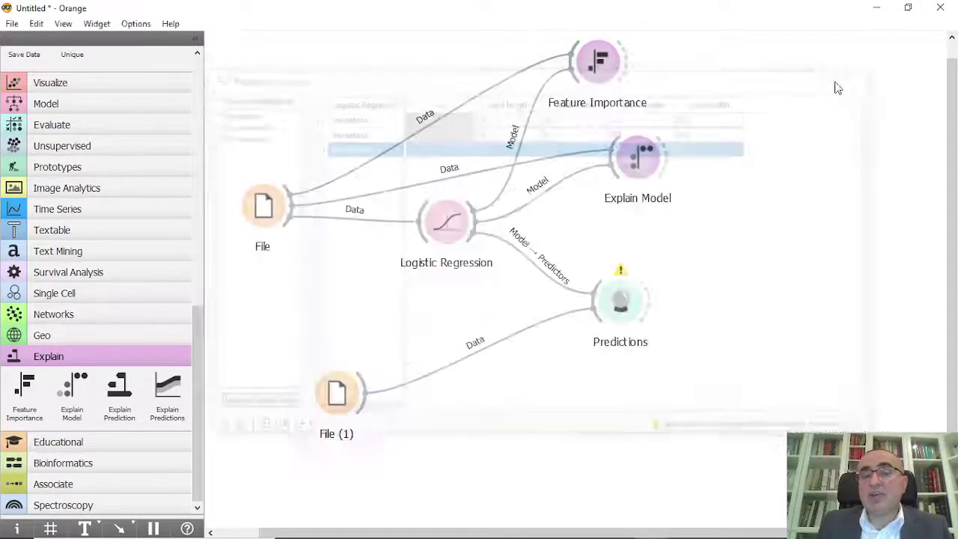
Step: Place an Explain Prediction widget and link Predictions to it as Background Data
drag(114, 401, 794, 284)
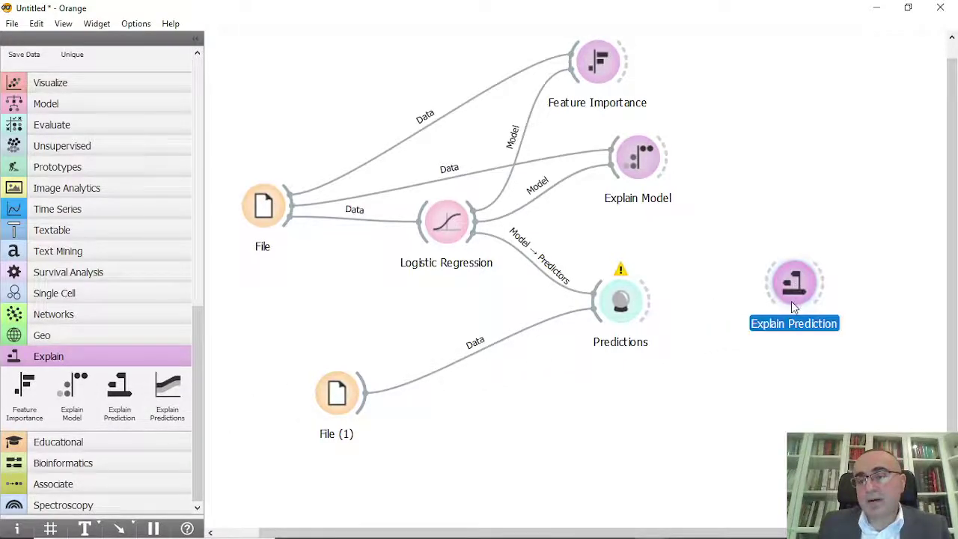
drag(648, 299, 780, 309)
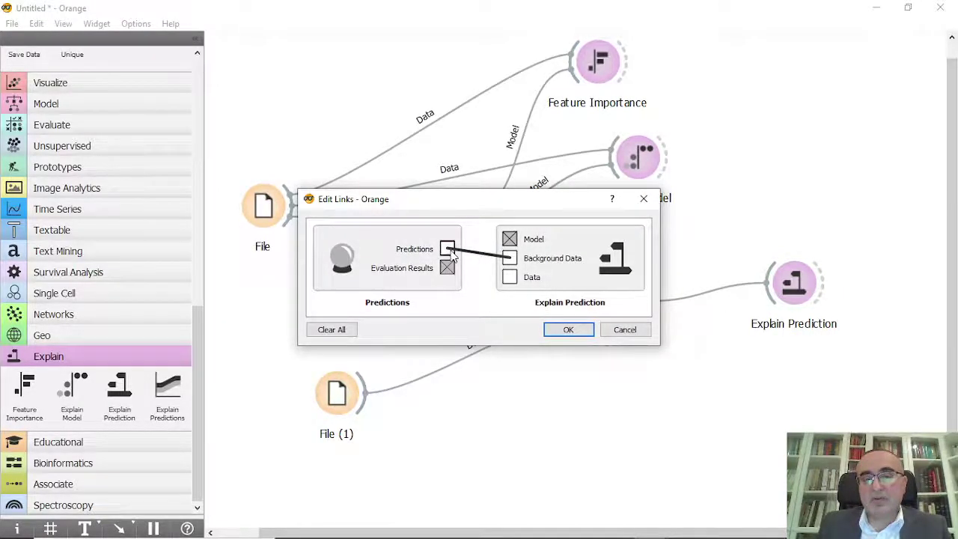
click(568, 329)
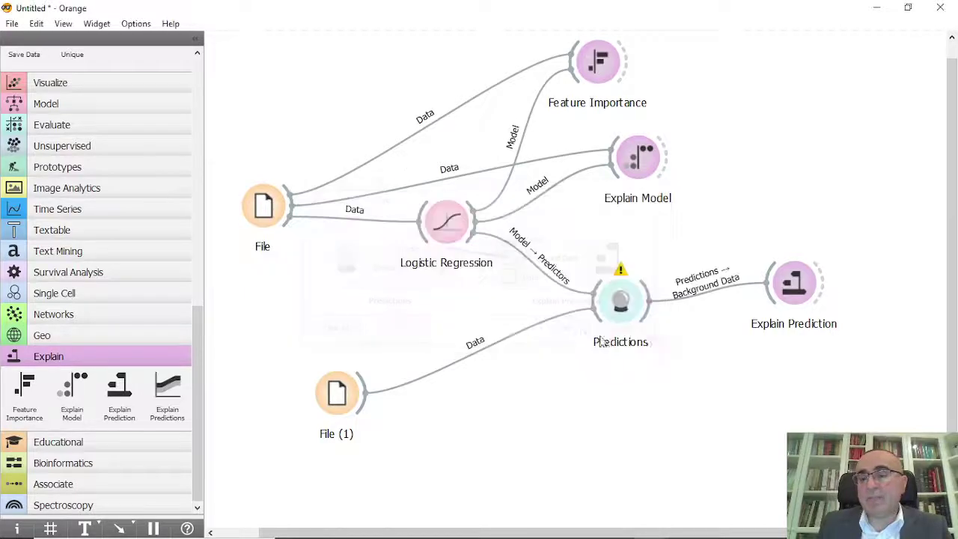
Step: Connect Logistic Regression's Model output to Explain Prediction's Model input
drag(793, 293, 793, 315)
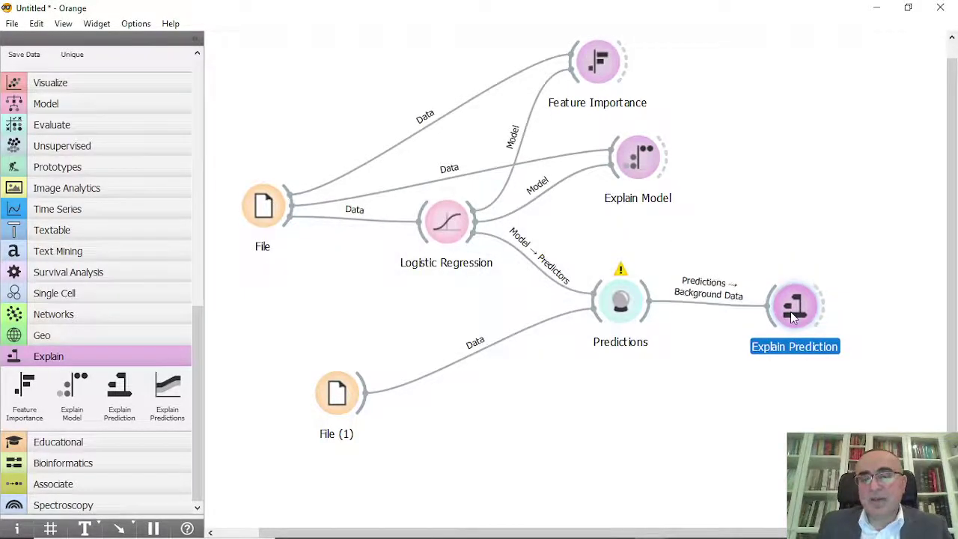
drag(474, 233, 769, 303)
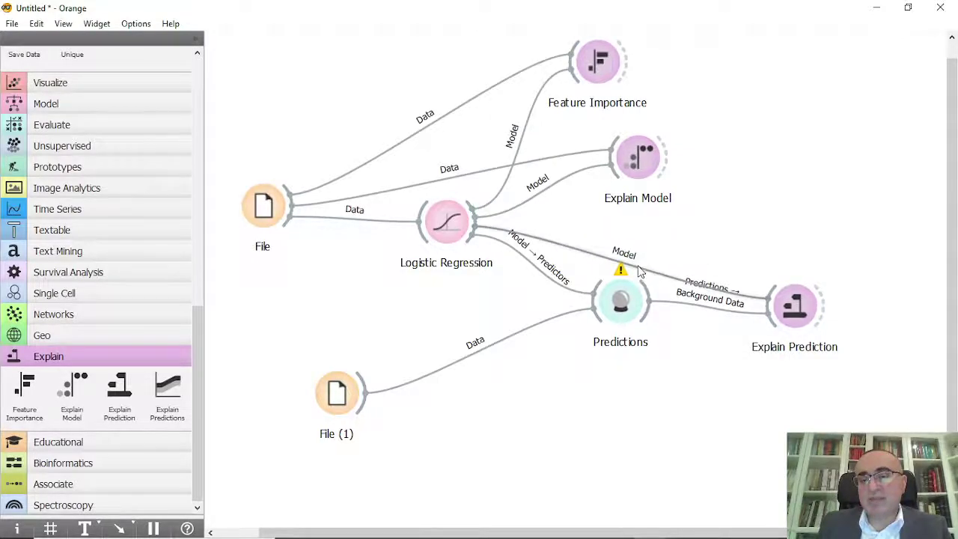
double_click(638, 274)
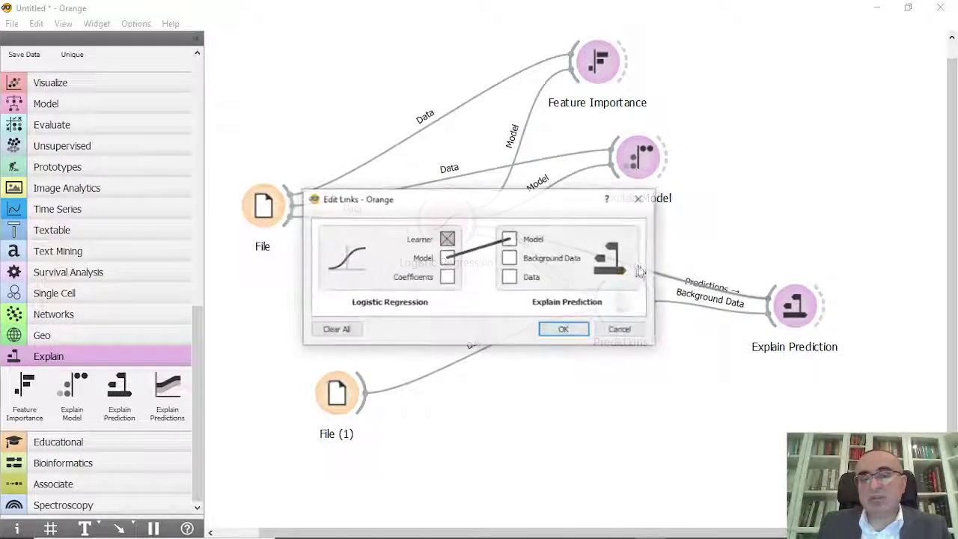
click(572, 329)
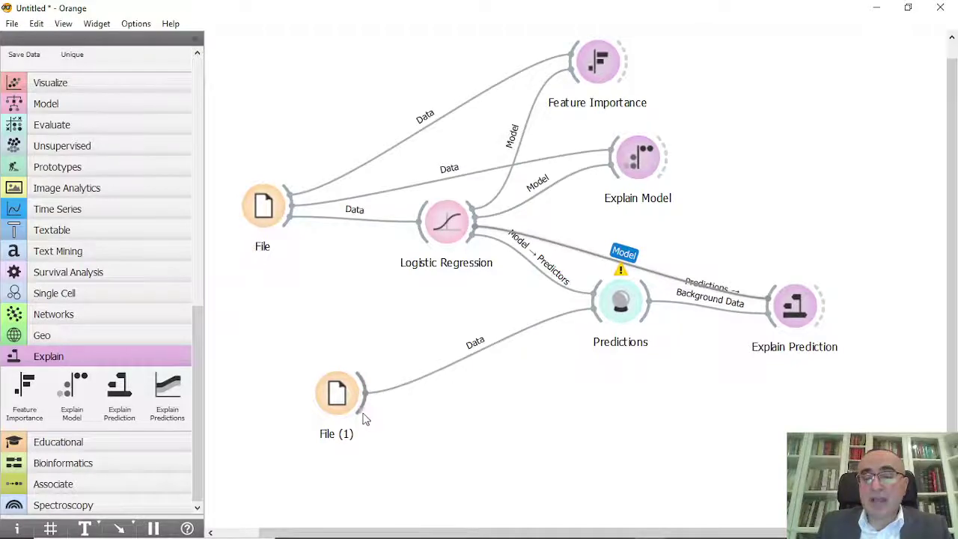
Step: Add a Data Table linked to the second iris file, File (1)
drag(363, 417, 515, 425)
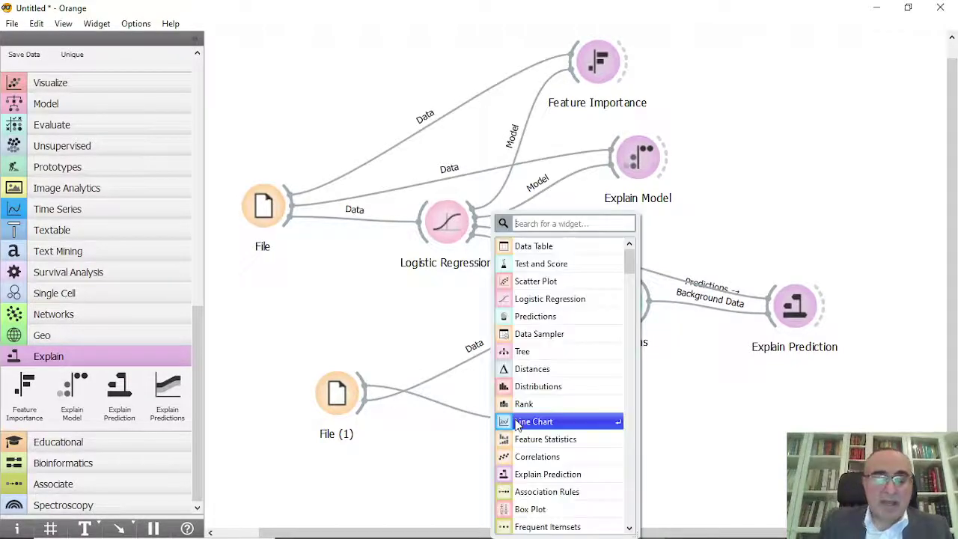
text(data)
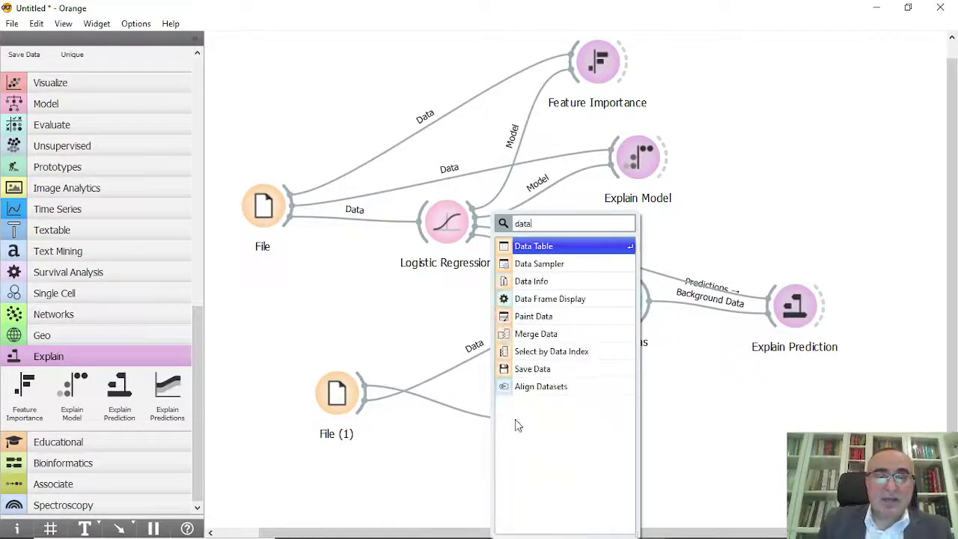
click(546, 247)
Step: Select all three flower rows in the Data Table and feed the selection into Explain Prediction
double_click(554, 432)
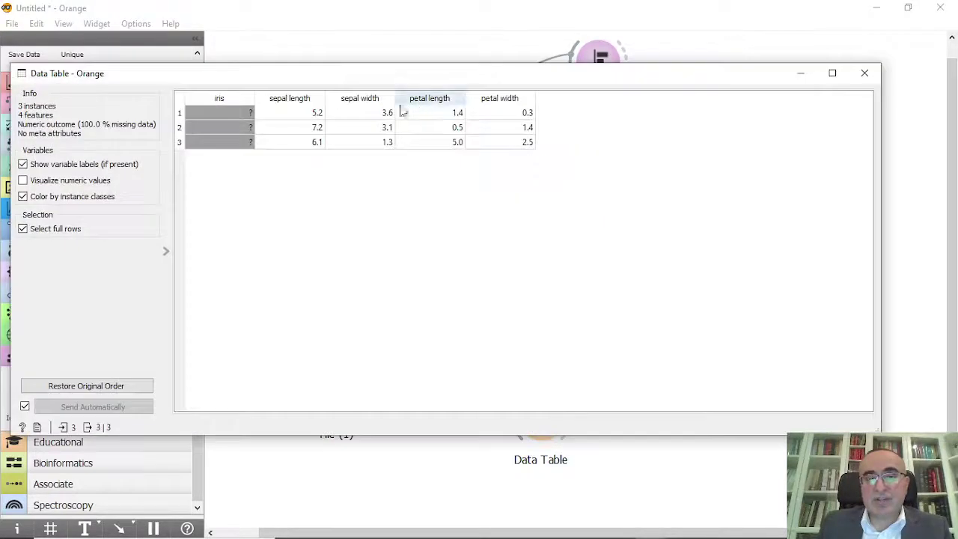
drag(387, 113, 387, 143)
click(865, 73)
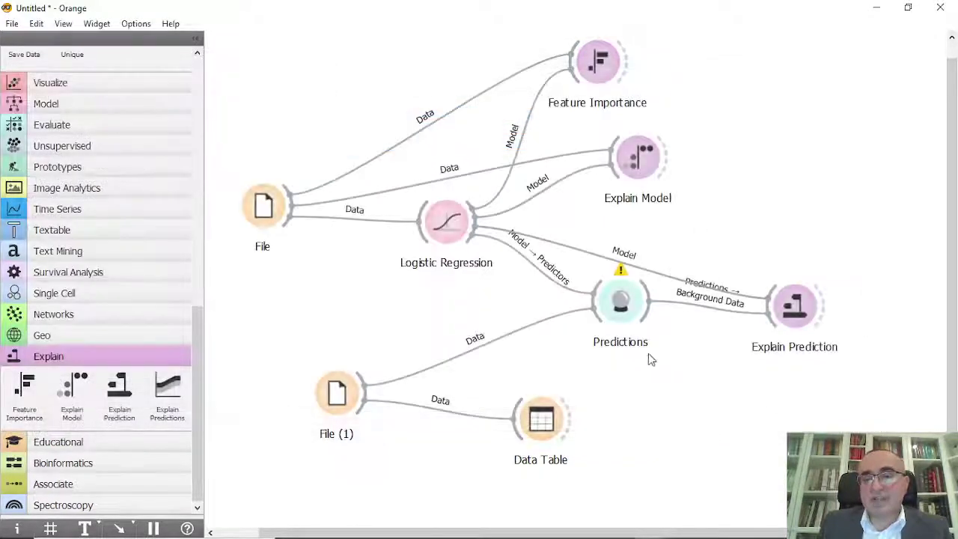
drag(566, 426, 789, 328)
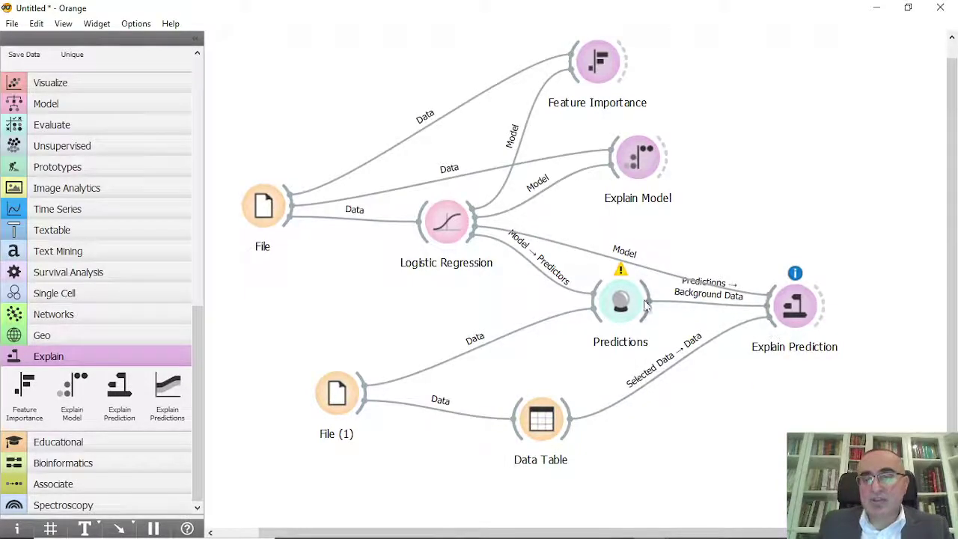
Step: Review Explain Prediction's Iris-setosa 0.98 chart: petal length 0.76, sepal width 0.16, sepal length 0.04
double_click(795, 303)
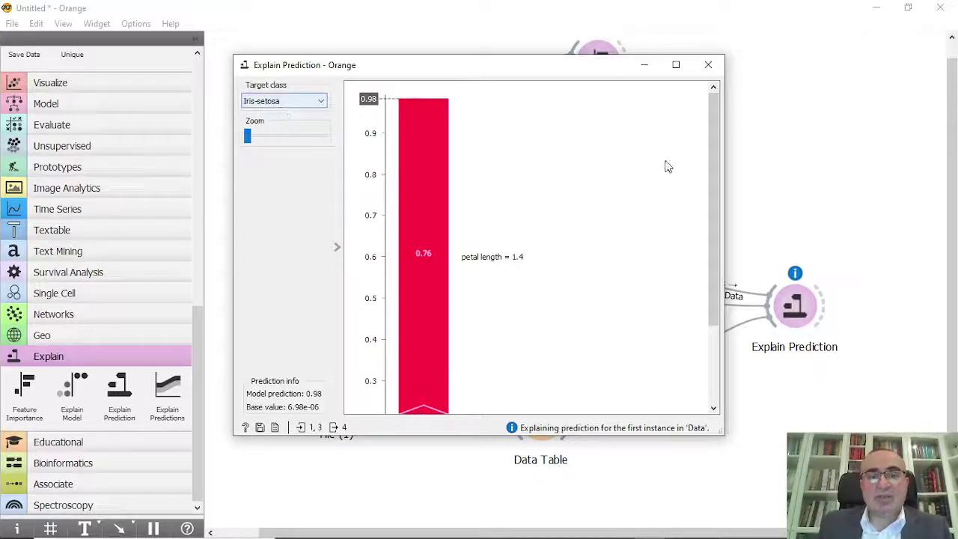
scroll(710, 160, down, 3)
scroll(717, 146, up, 3)
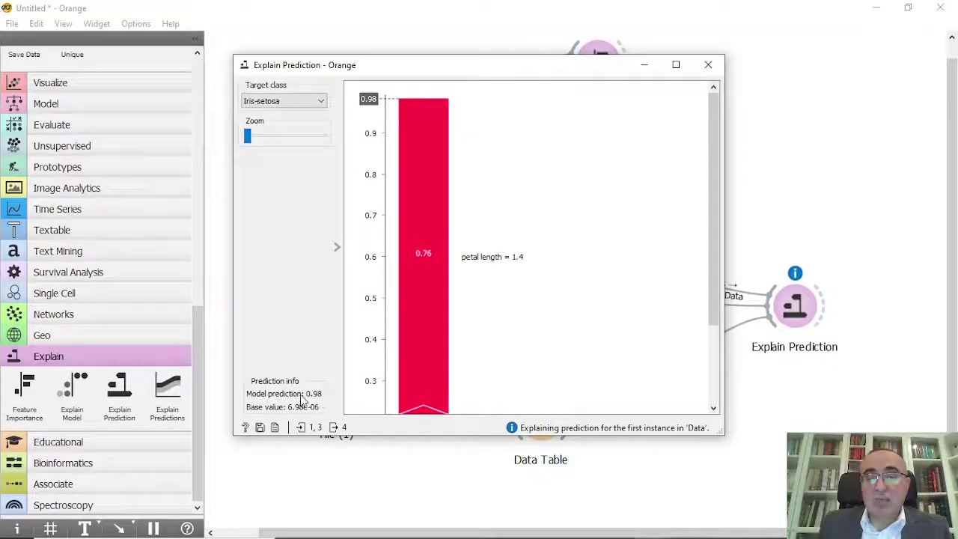
drag(717, 128, 711, 219)
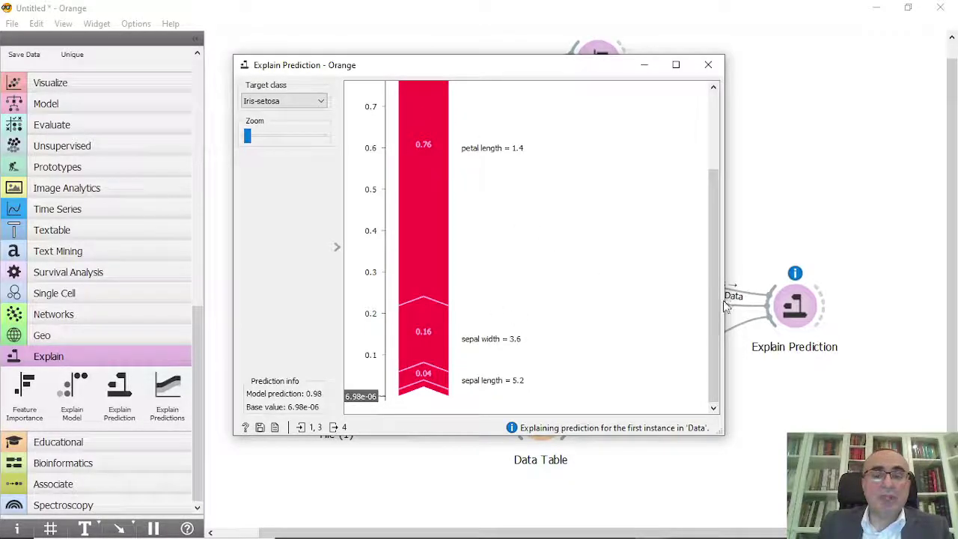
drag(713, 322, 709, 90)
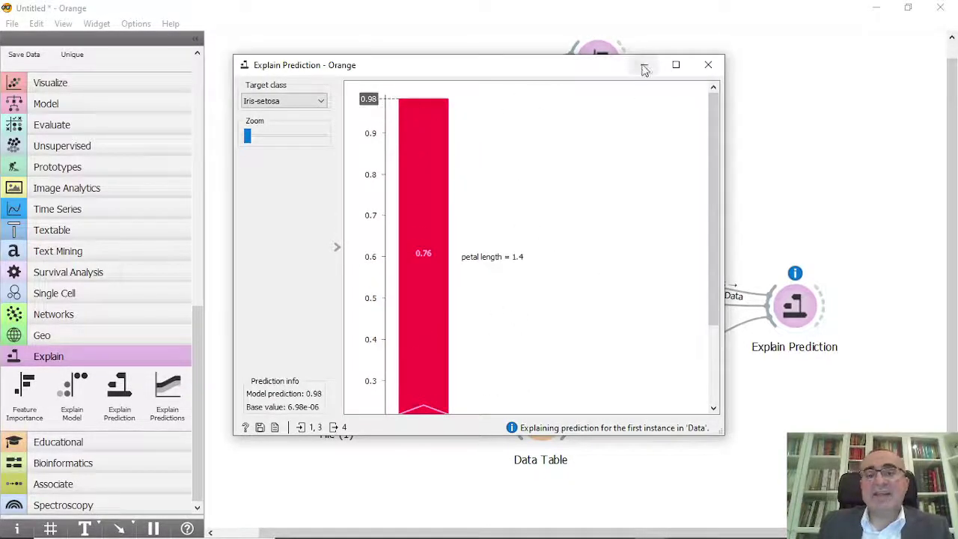
Step: Show Iris-setosa probabilities in the Predictions table (0.98, 0.97, 0.00) and return to the canvas
click(708, 64)
double_click(631, 303)
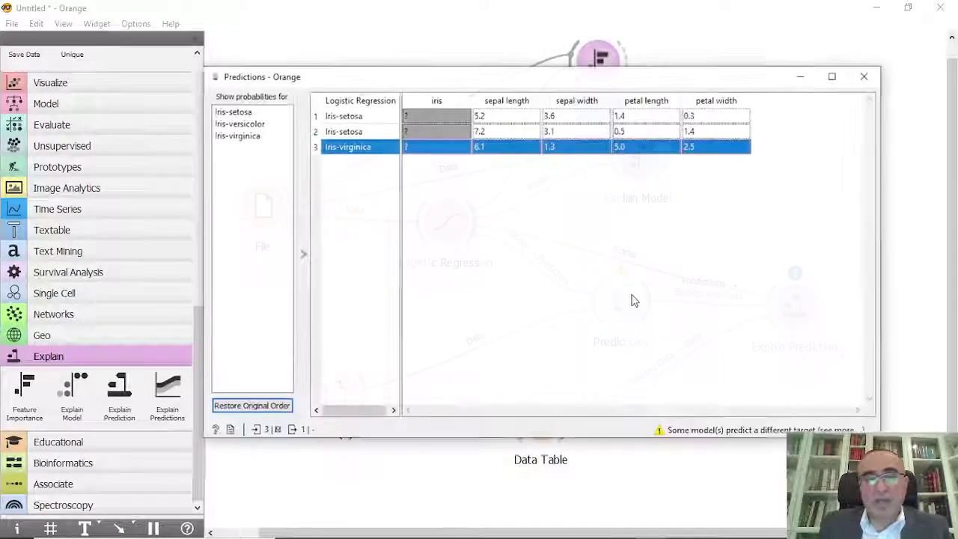
click(342, 117)
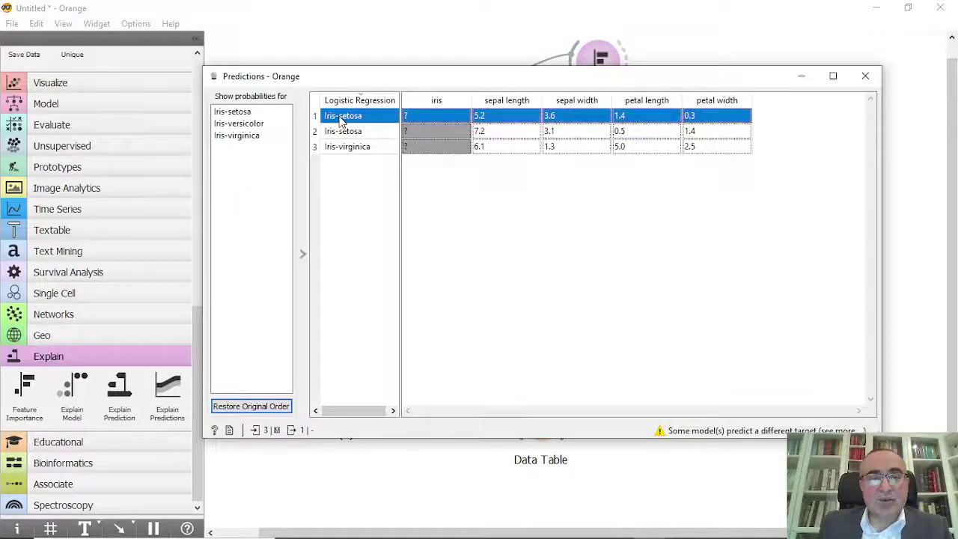
click(234, 113)
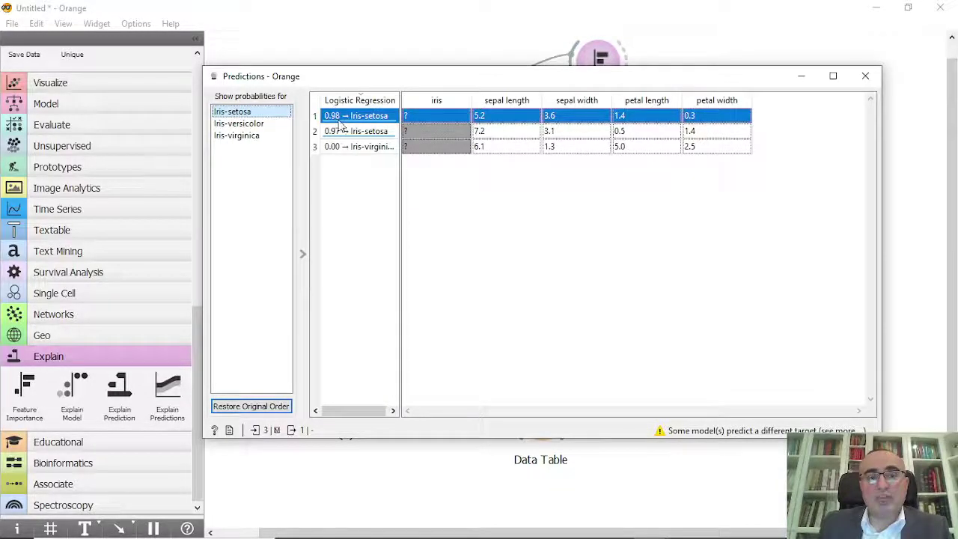
click(866, 76)
mouse_move(800, 313)
mouse_down()
mouse_move(789, 336)
mouse_move(799, 320)
mouse_up()
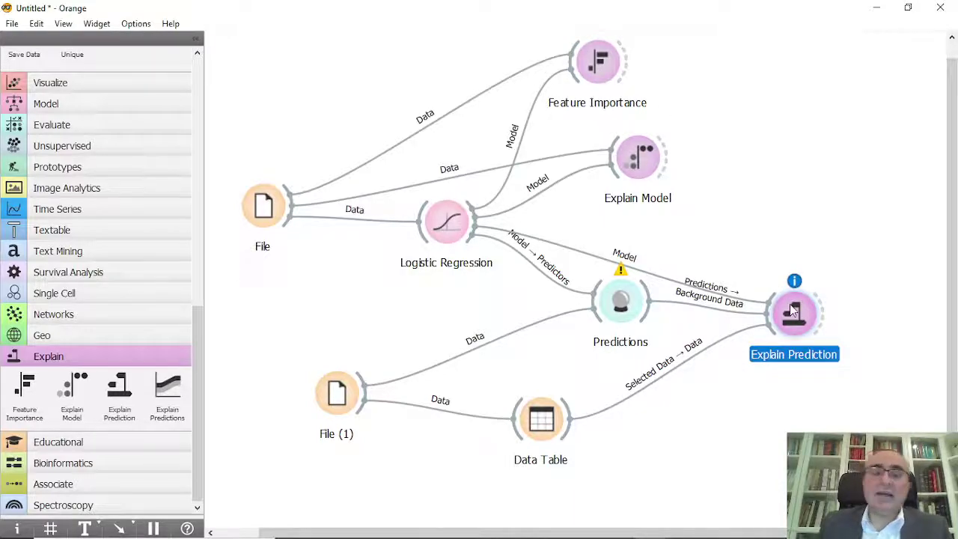
Step: Review the Explain Model and Feature Importance charts, then show PowerPoint's slide 2 Thank You slide
mouse_move(792, 309)
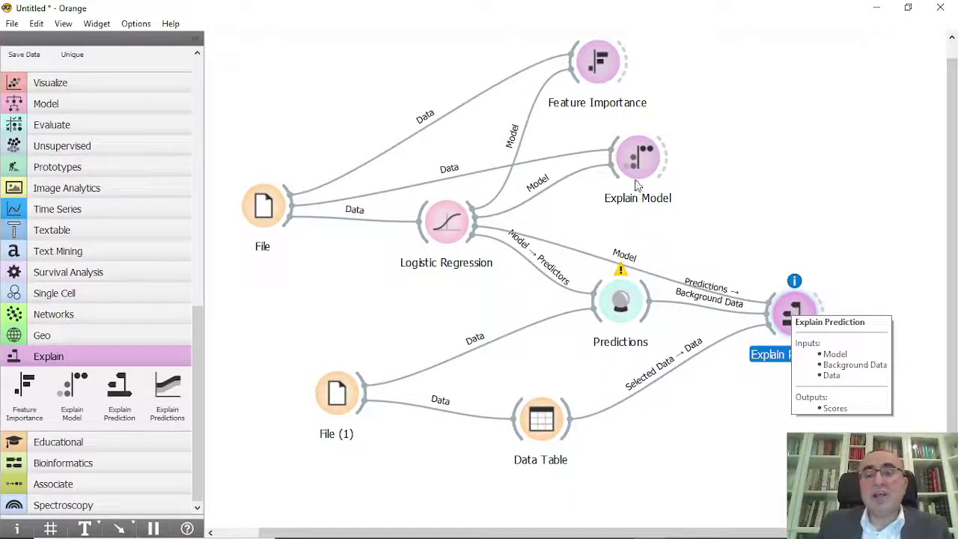
double_click(630, 152)
click(853, 91)
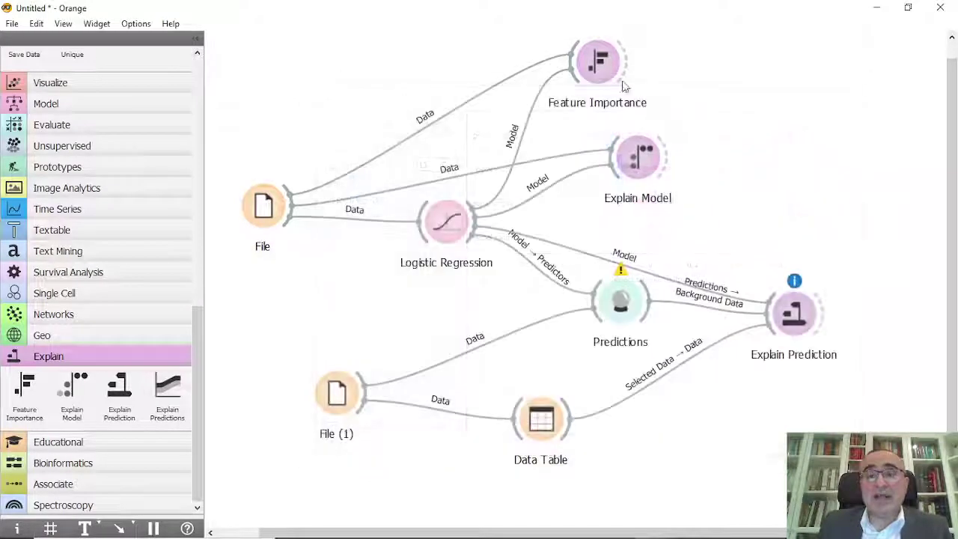
double_click(599, 60)
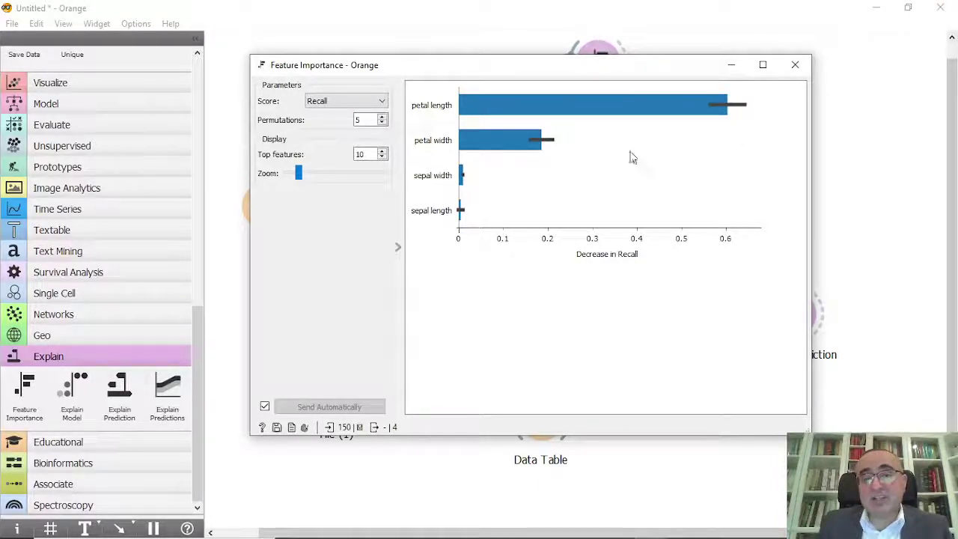
key(Escape)
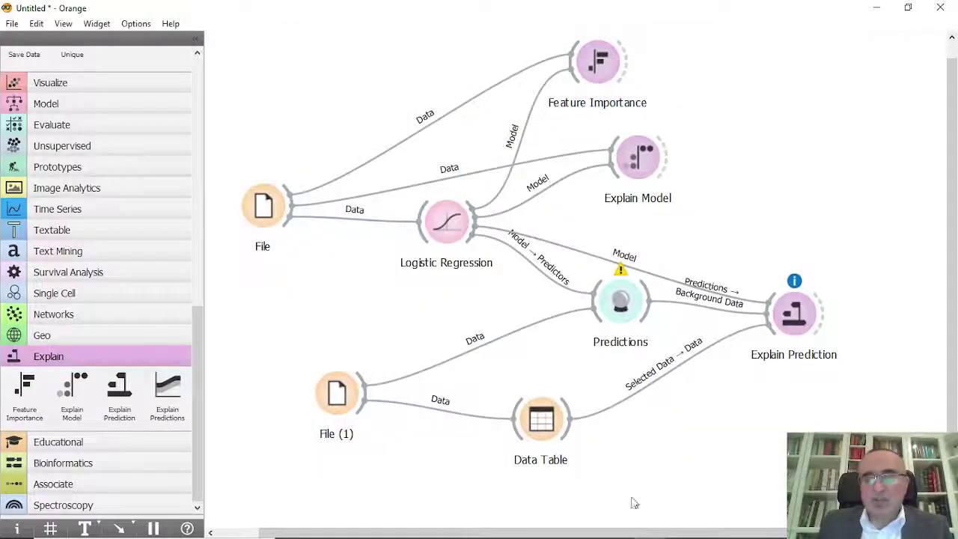
click(687, 526)
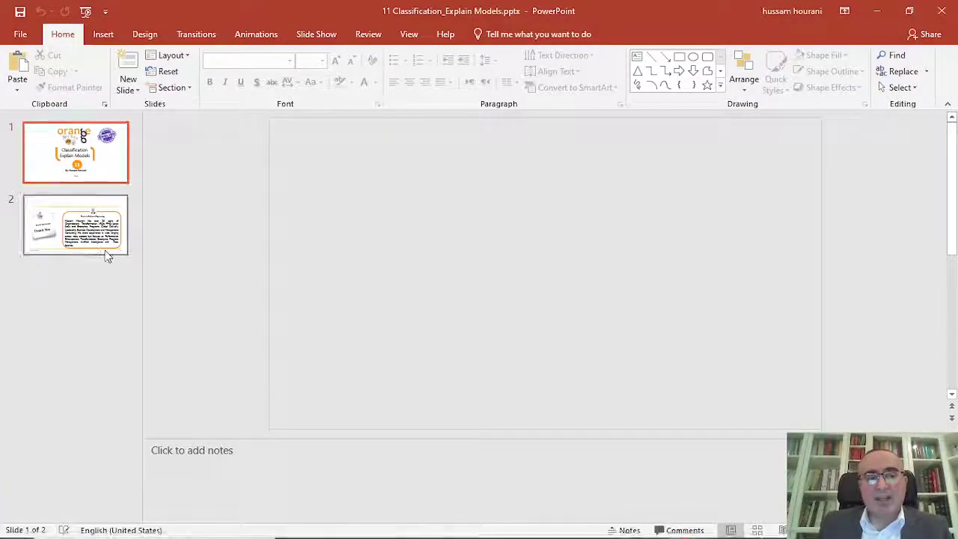
click(103, 247)
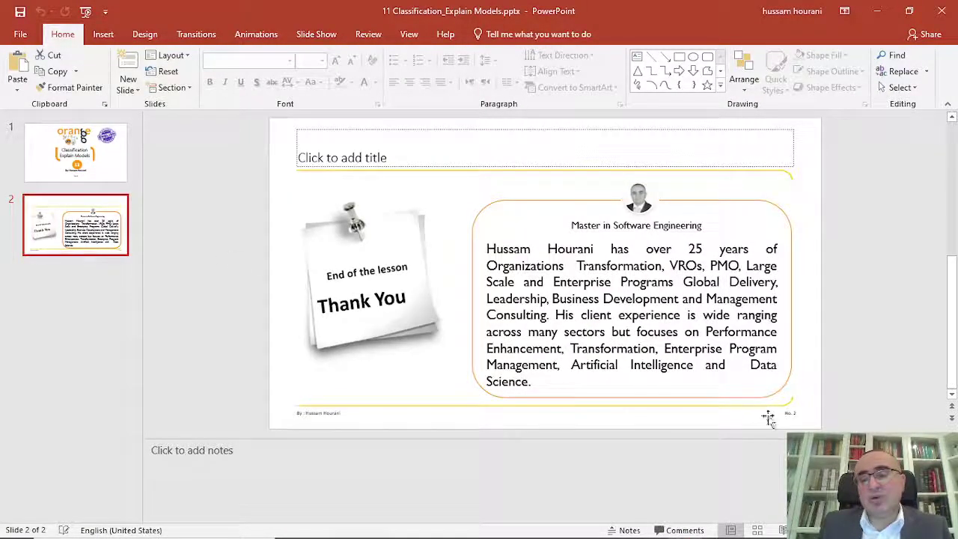